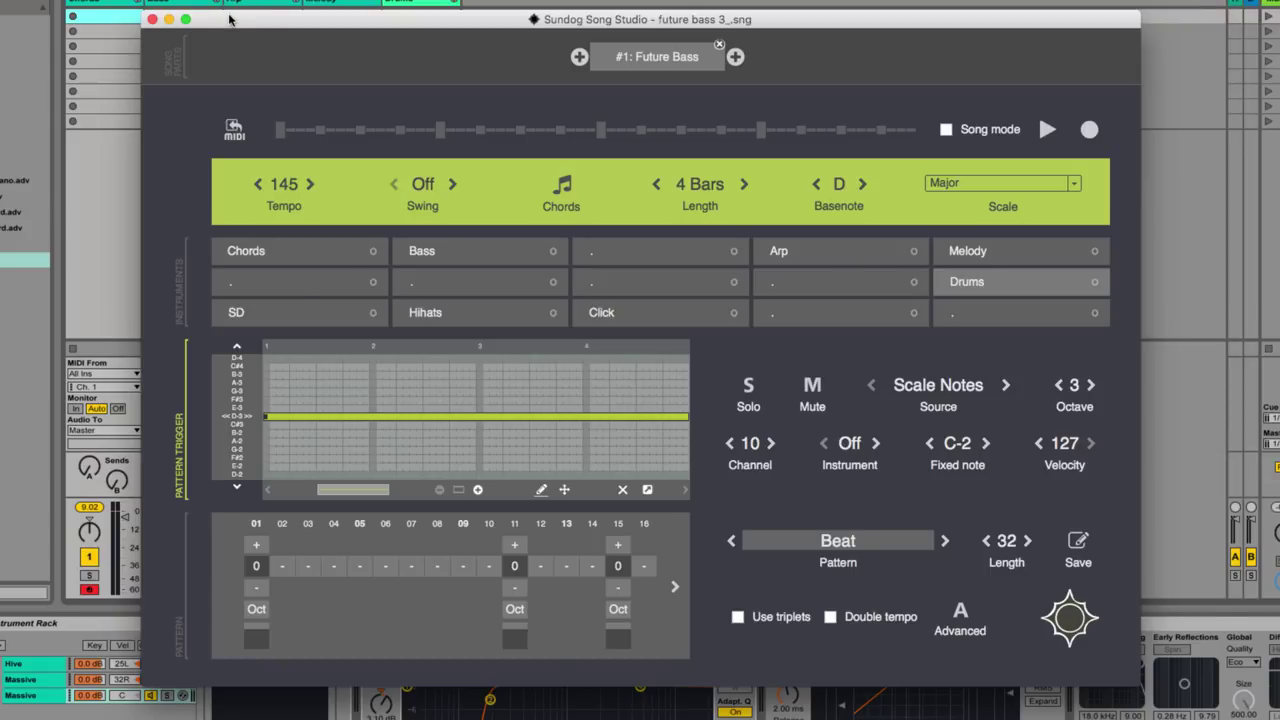
Play the song, then select the Chords instrument (channel 1, octave 4) for editing.
left_click_drag(228, 19, 559, 14)
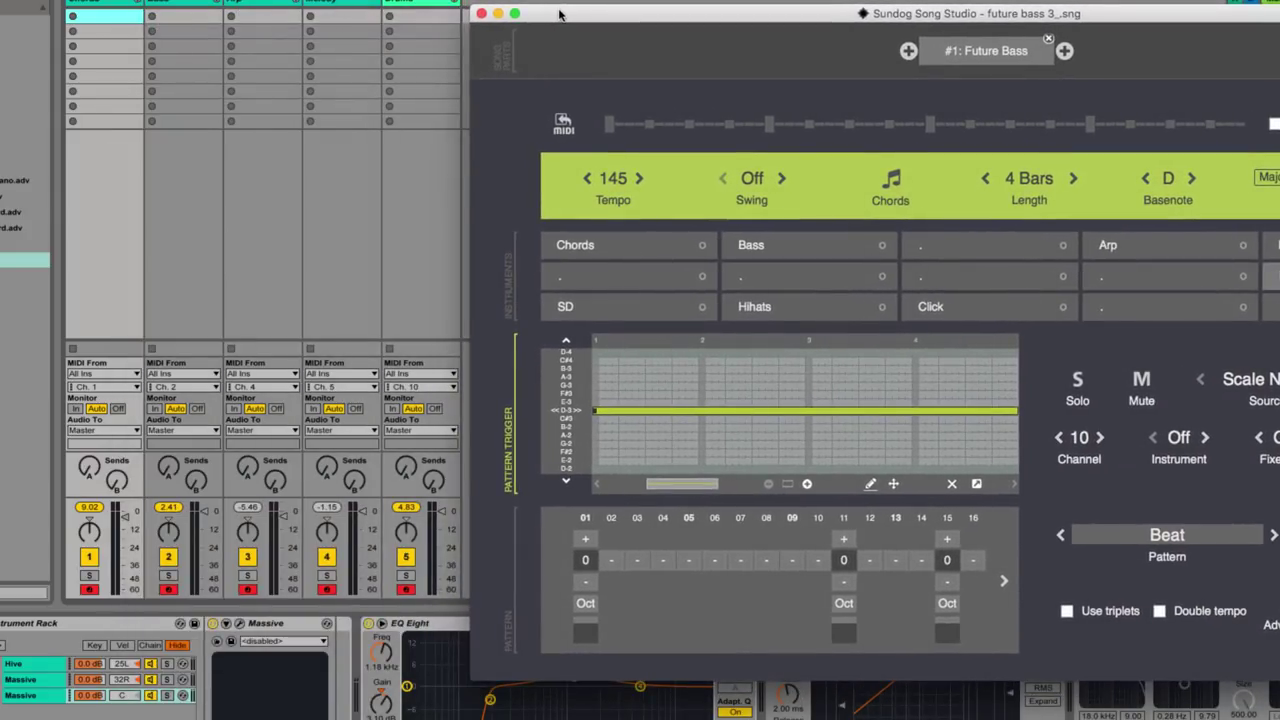
key("space")
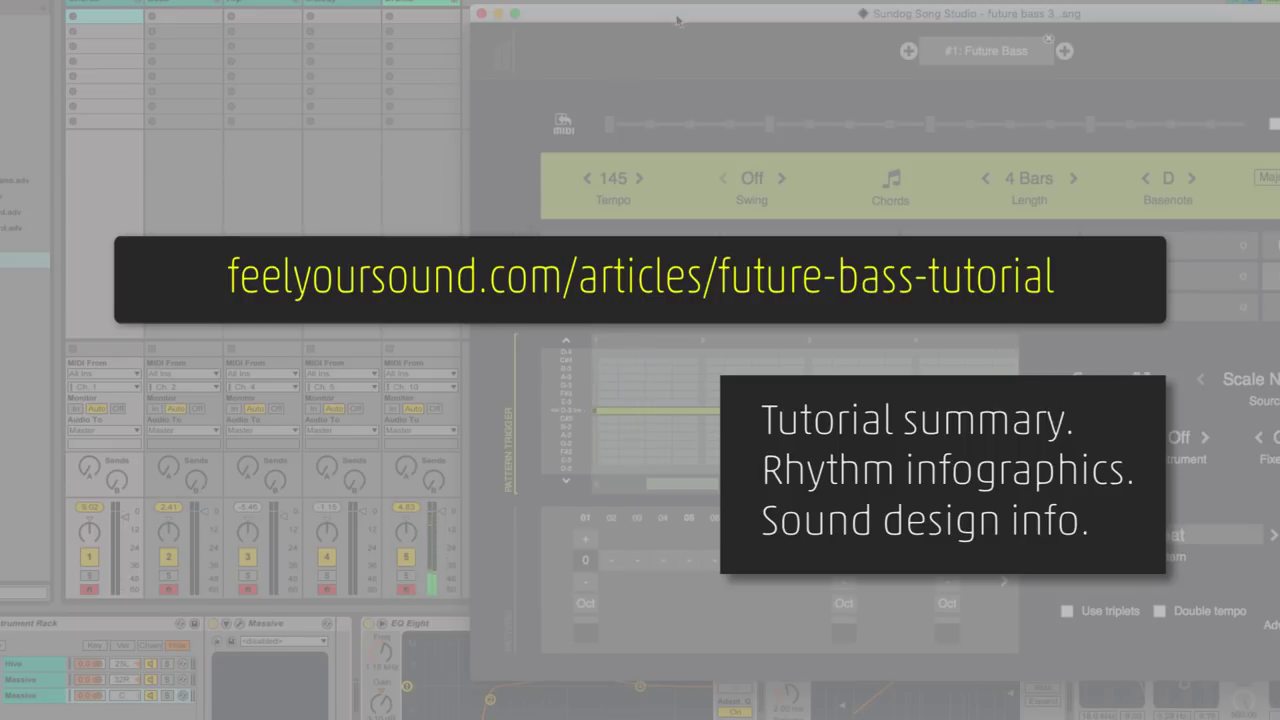
left_click_drag(670, 22, 353, 25)
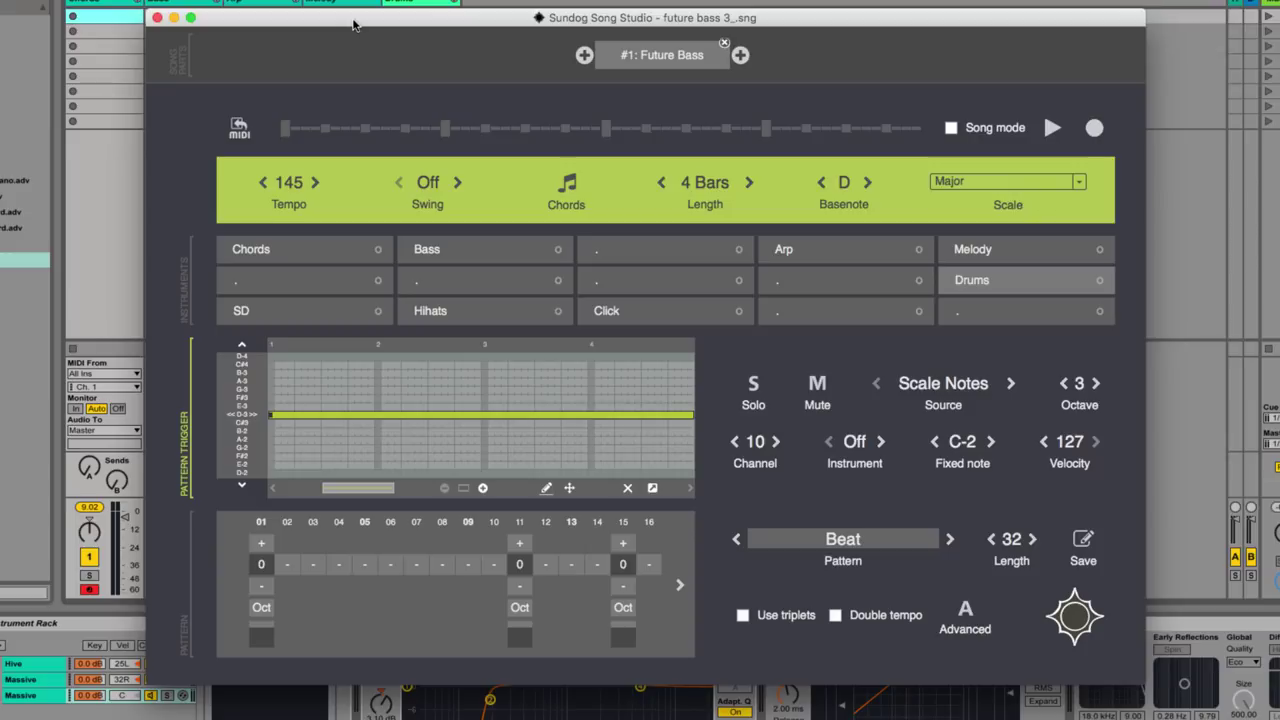
left_click(295, 251)
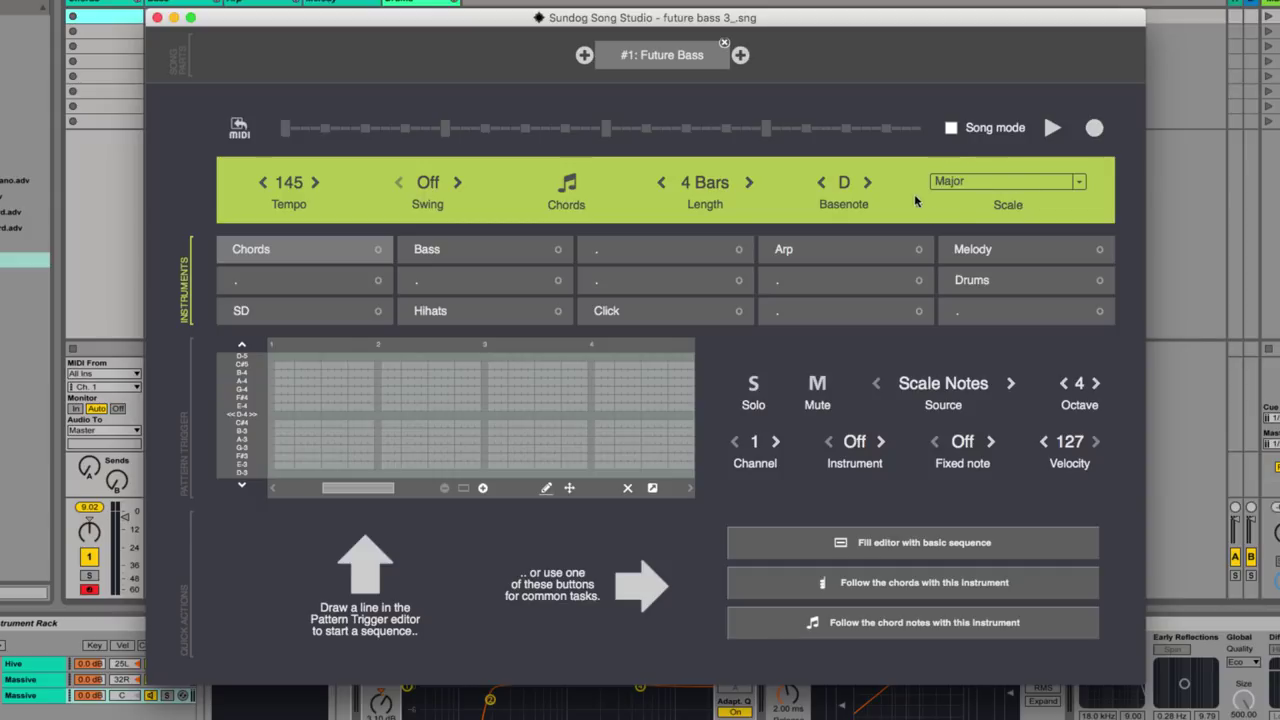
Open the D major chord progression editor and audition Dmaj, Dmaj7 and F#min7.
left_click(568, 187)
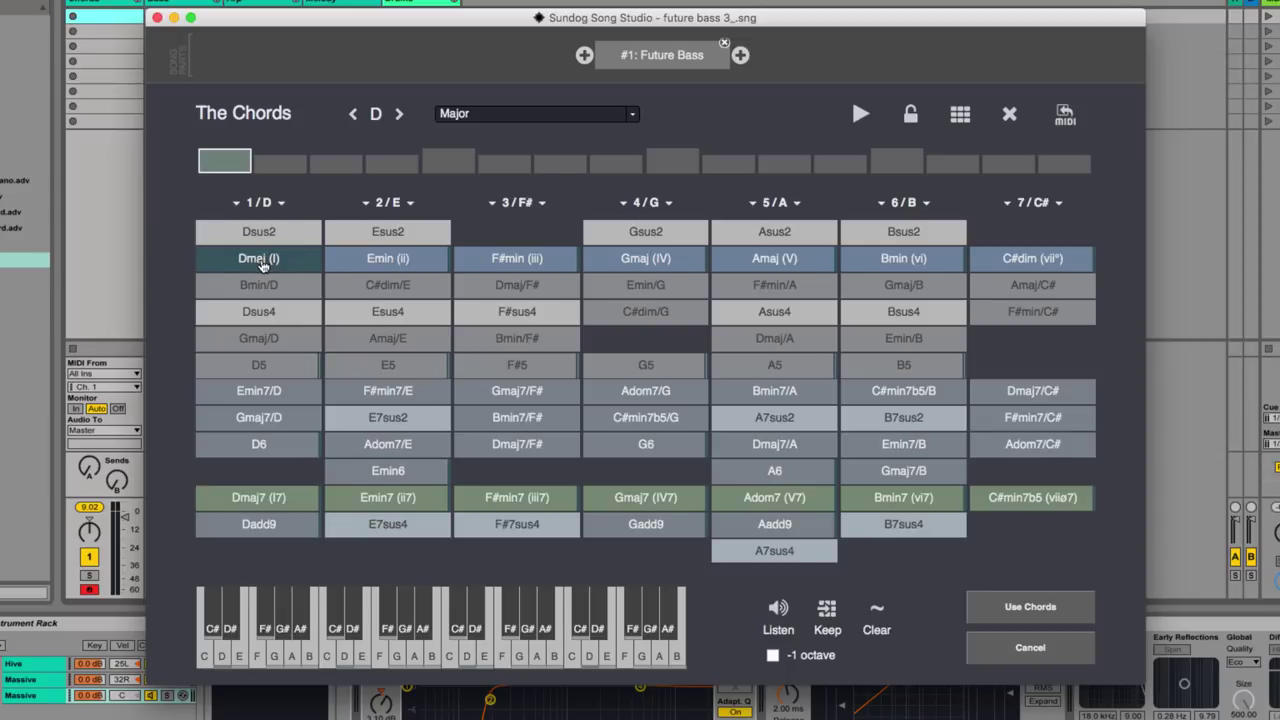
left_click(260, 262)
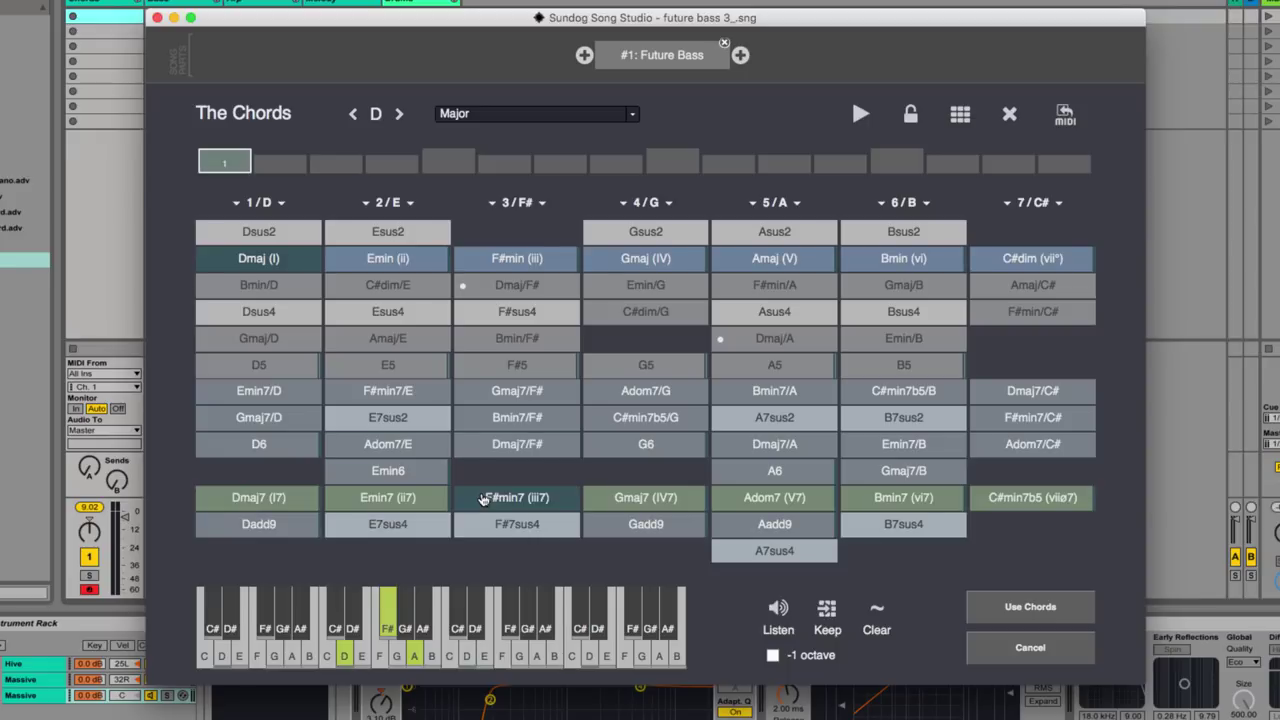
left_click(264, 502)
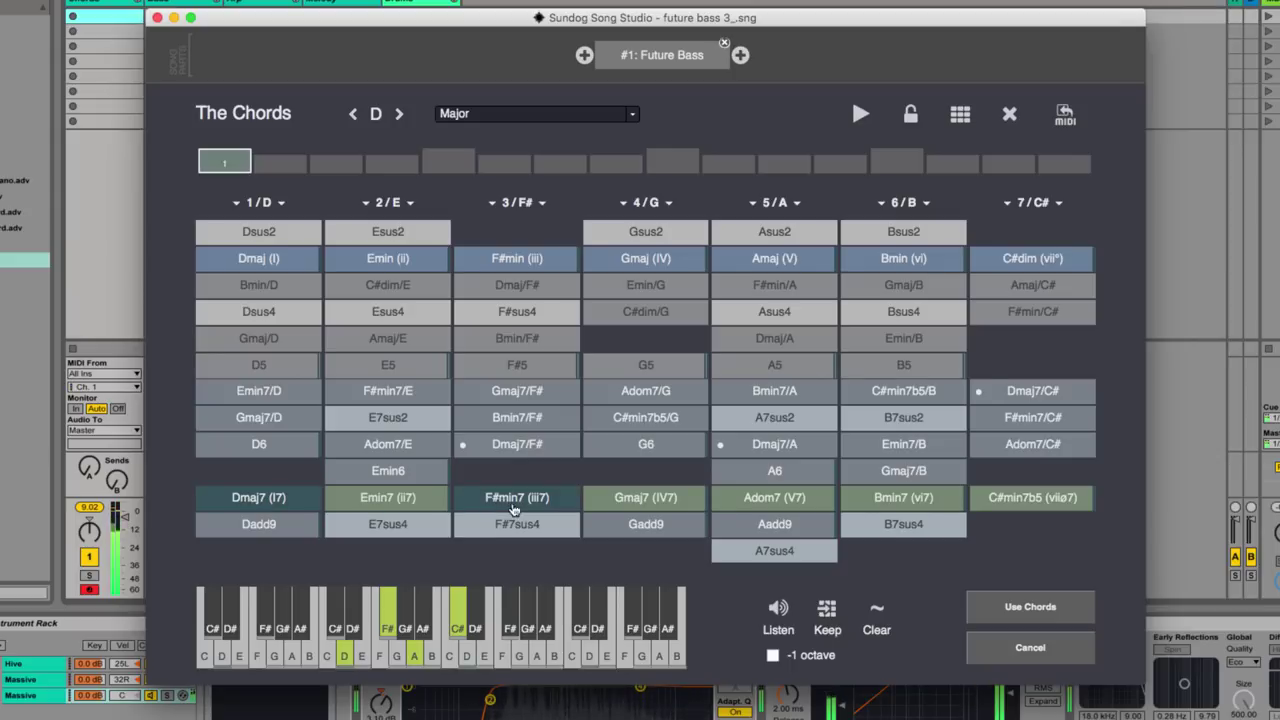
left_click(516, 505)
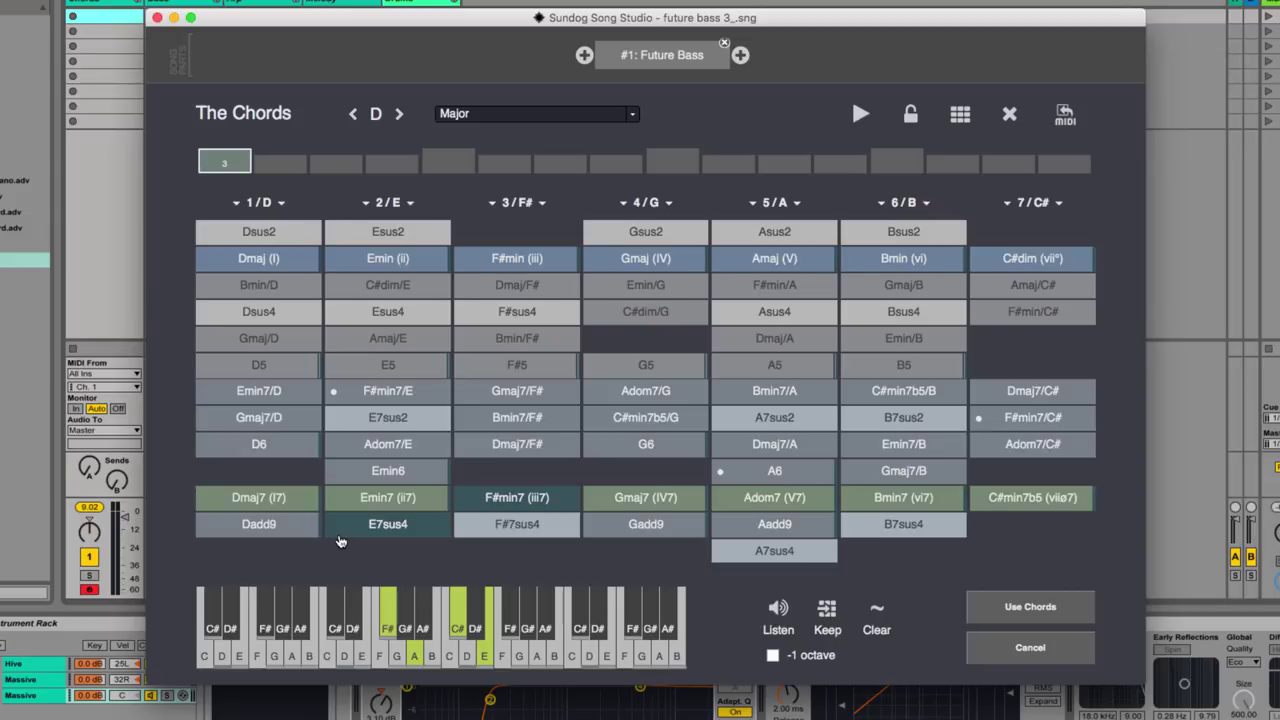
Fill slots 1, 5, 9 and 13 with Dmaj7, Bmin7, Gmaj7 and F#min7, then preview.
left_click(262, 502)
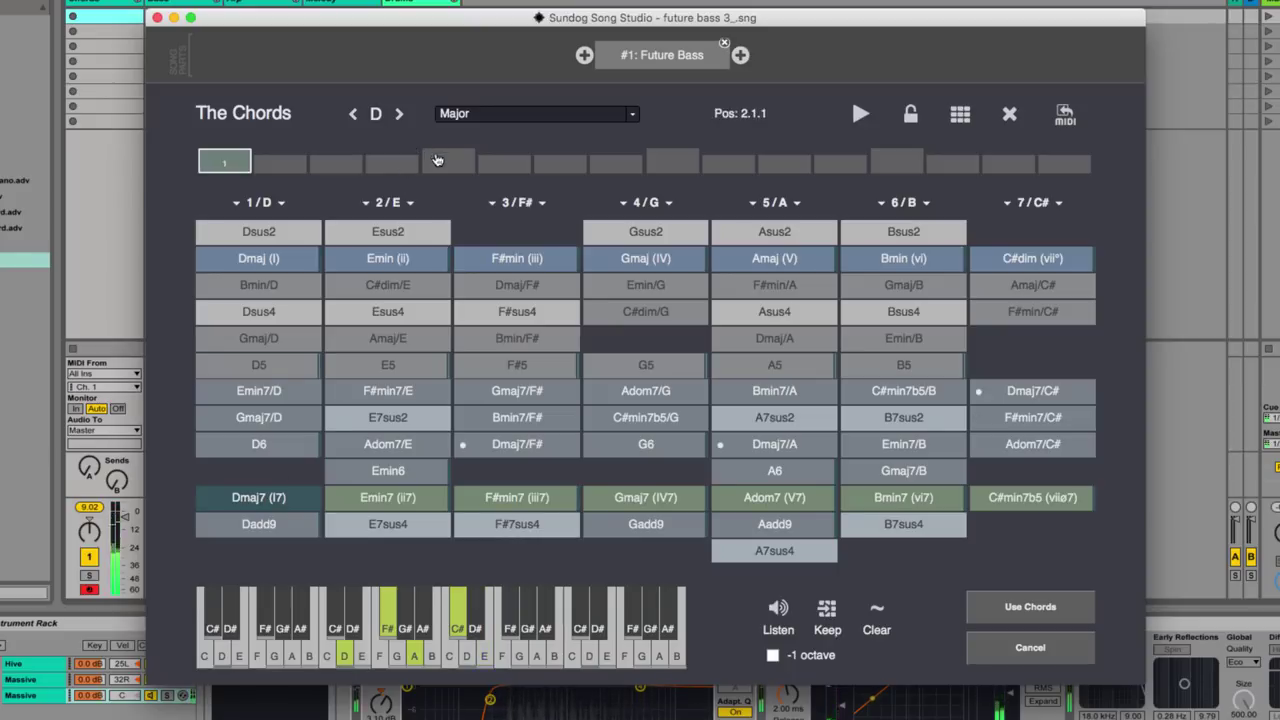
left_click(437, 162)
left_click(870, 500)
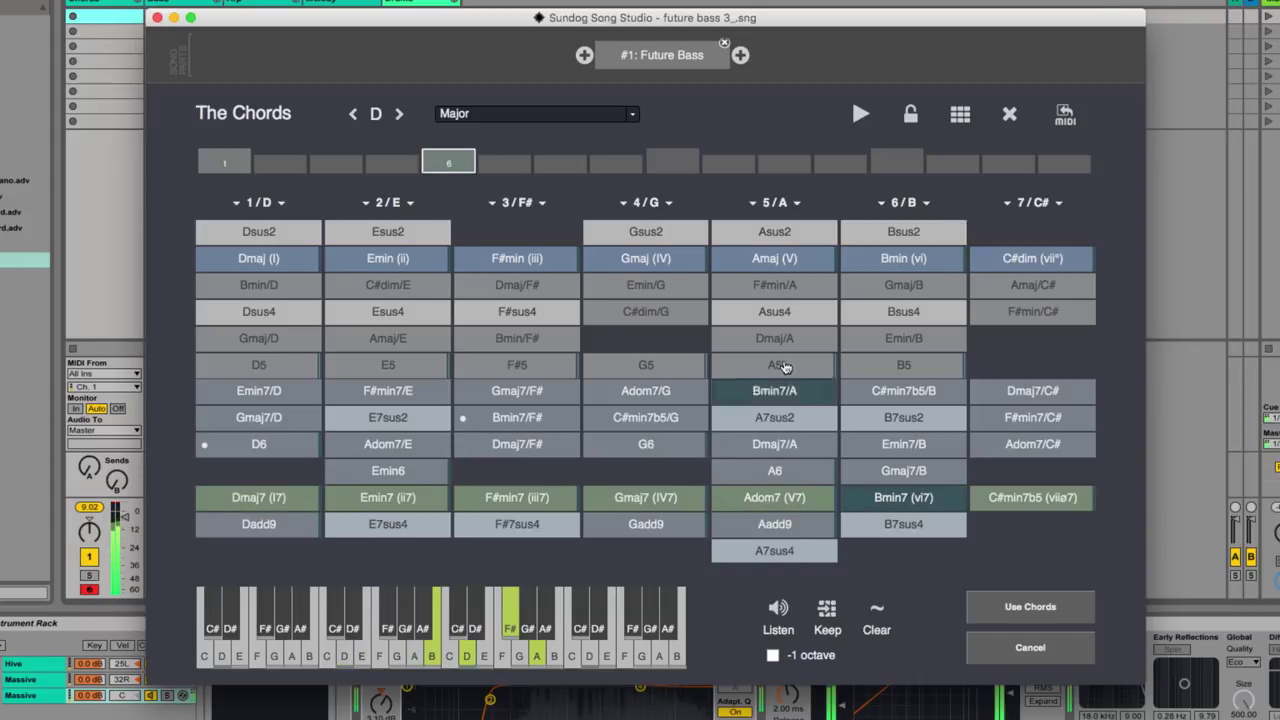
left_click(672, 162)
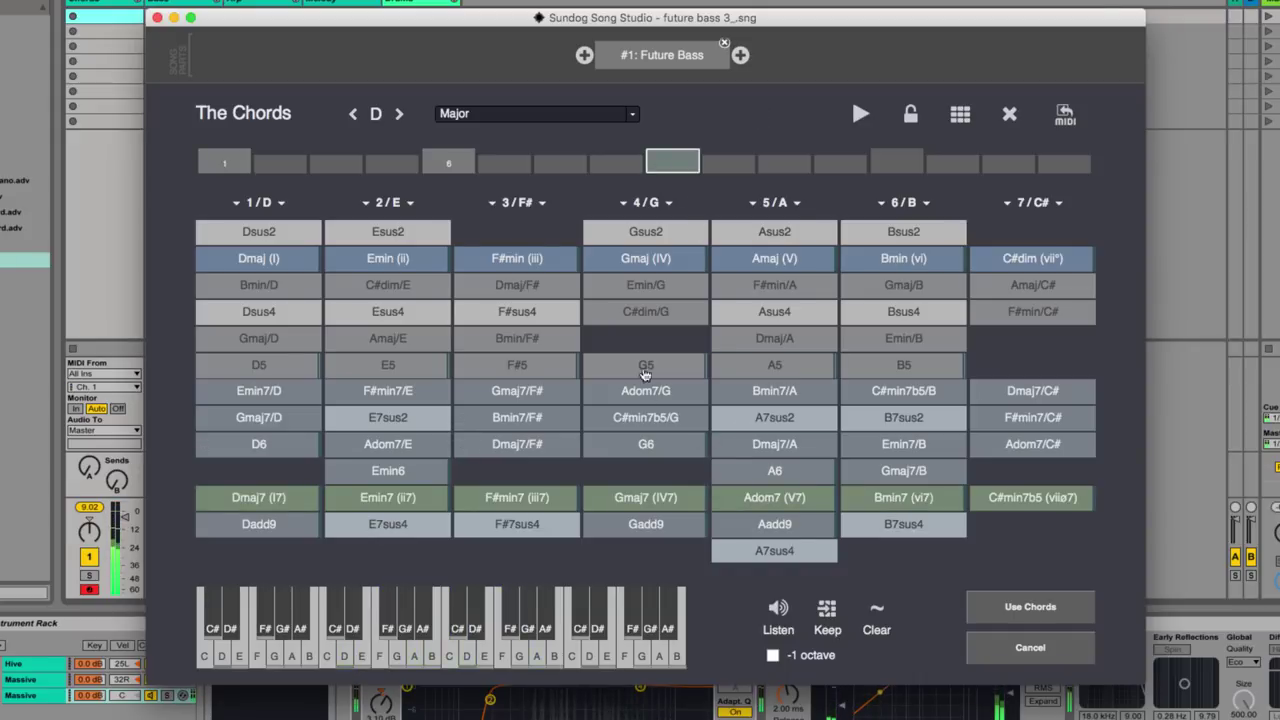
left_click(636, 505)
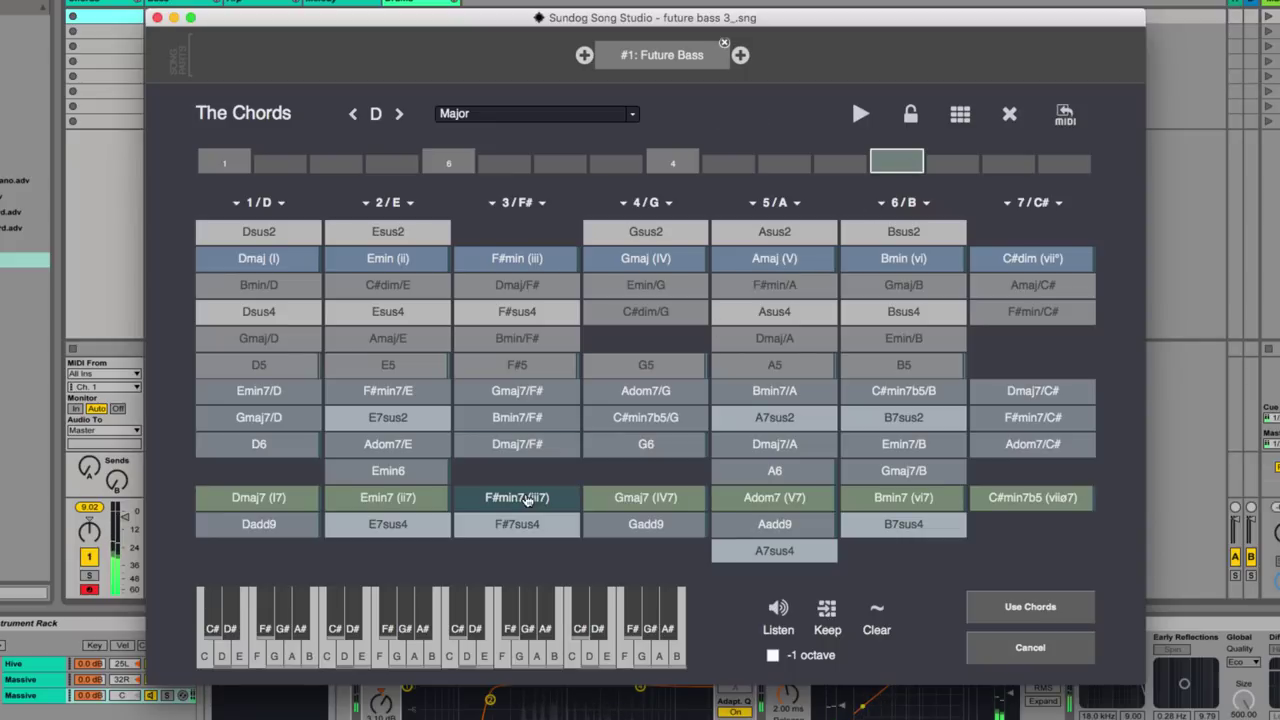
left_click(527, 500)
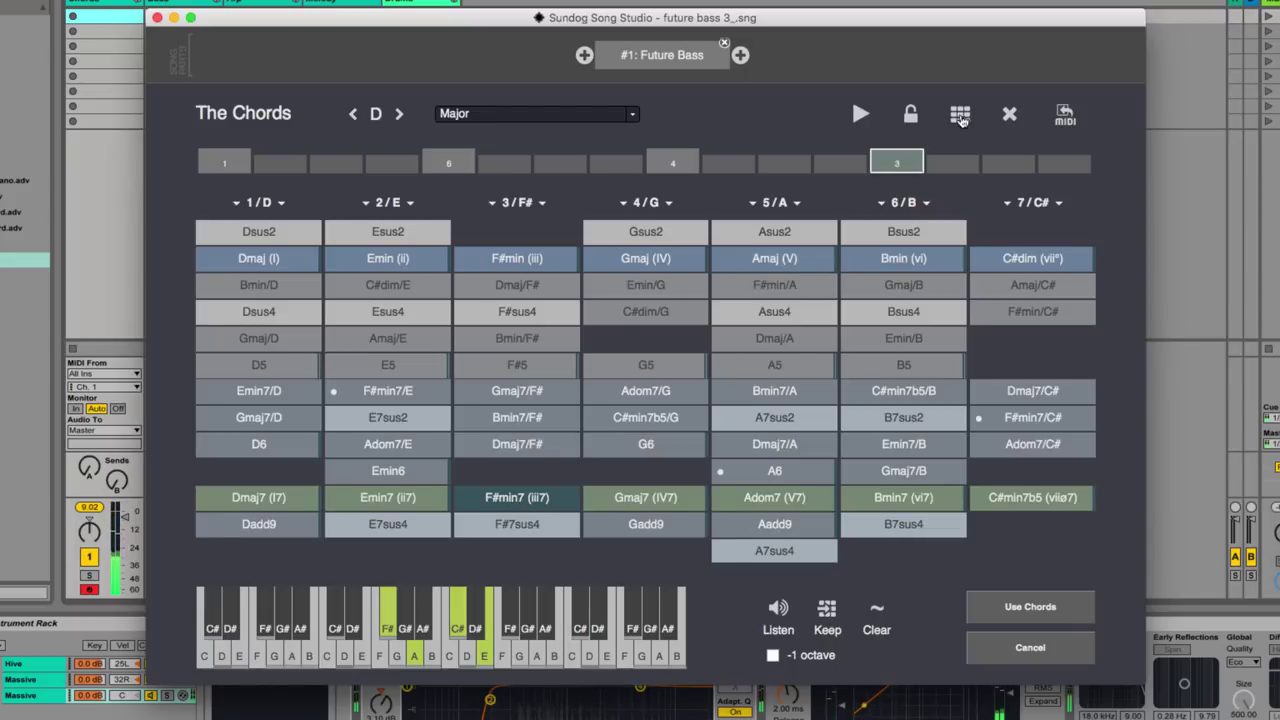
left_click(862, 118)
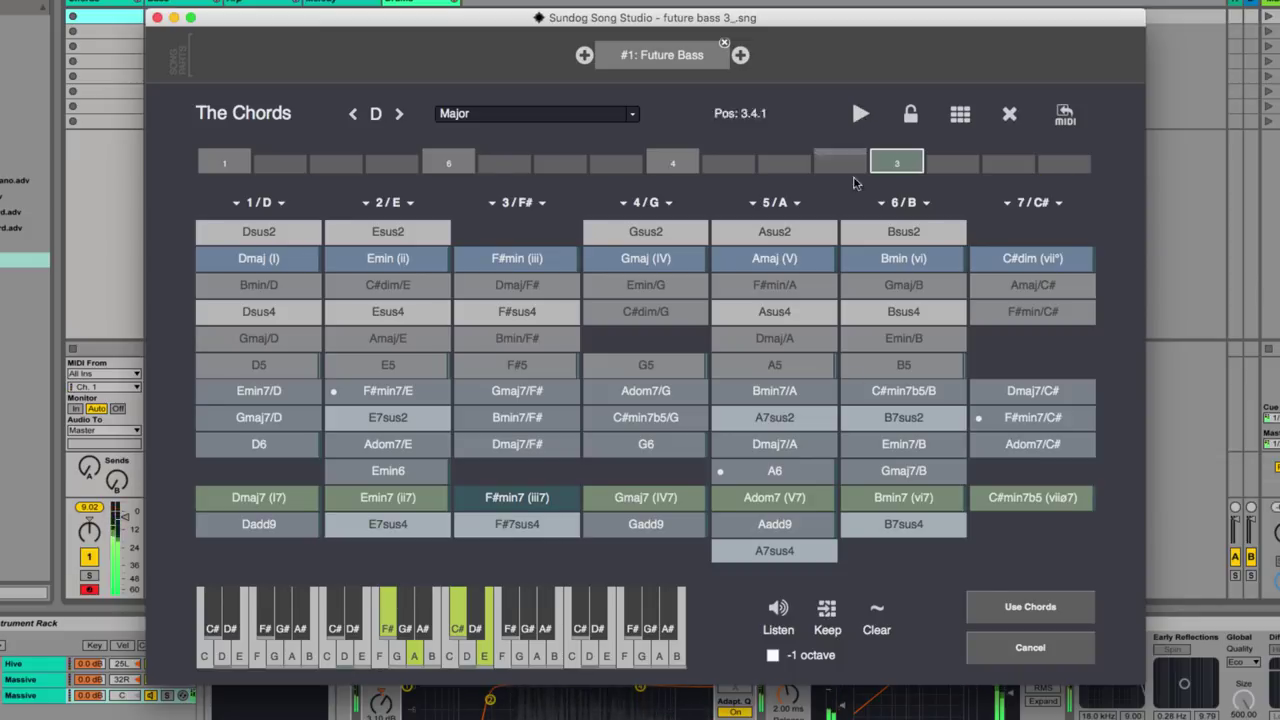
Apply the four-chord progression to the song and listen to it.
left_click(1066, 609)
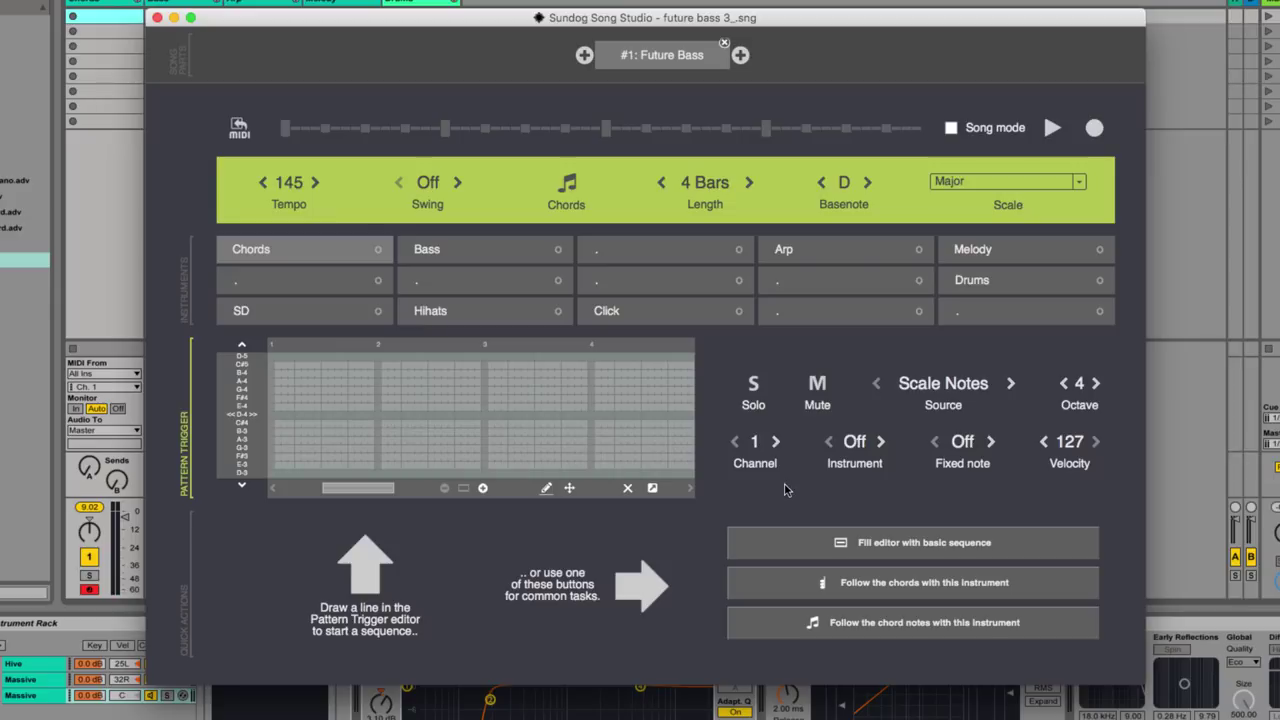
key("space")
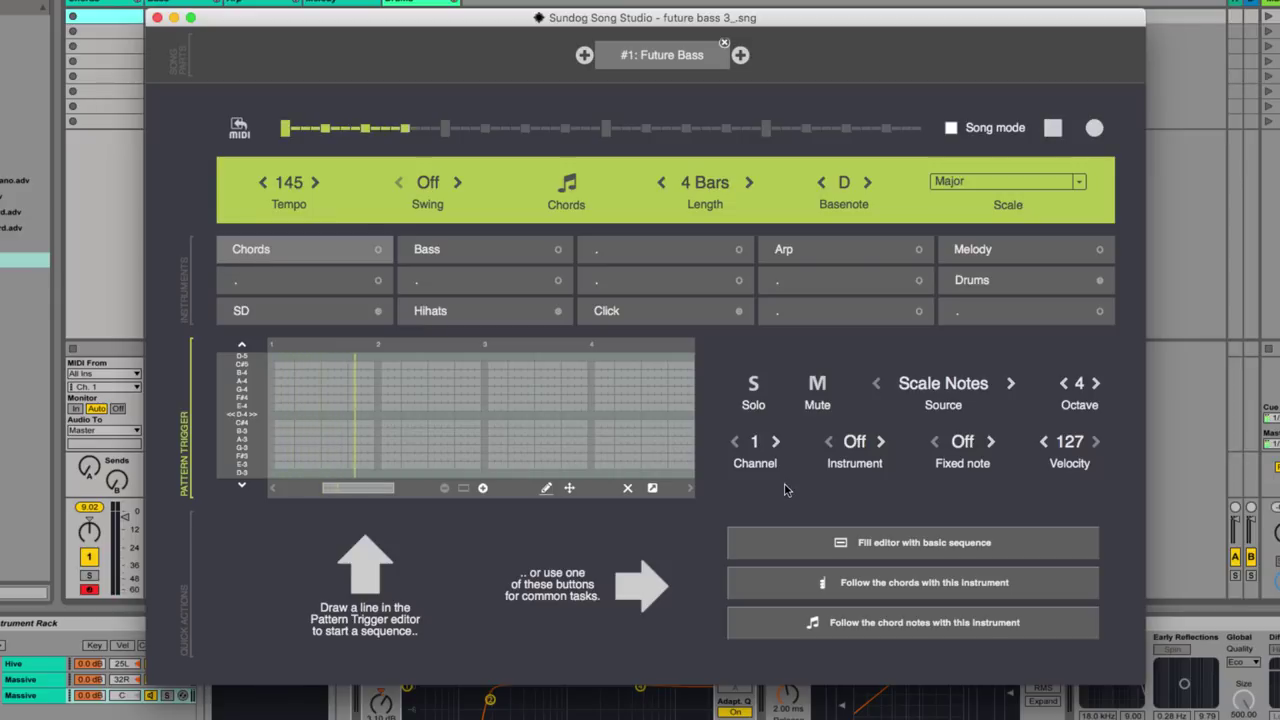
key("space")
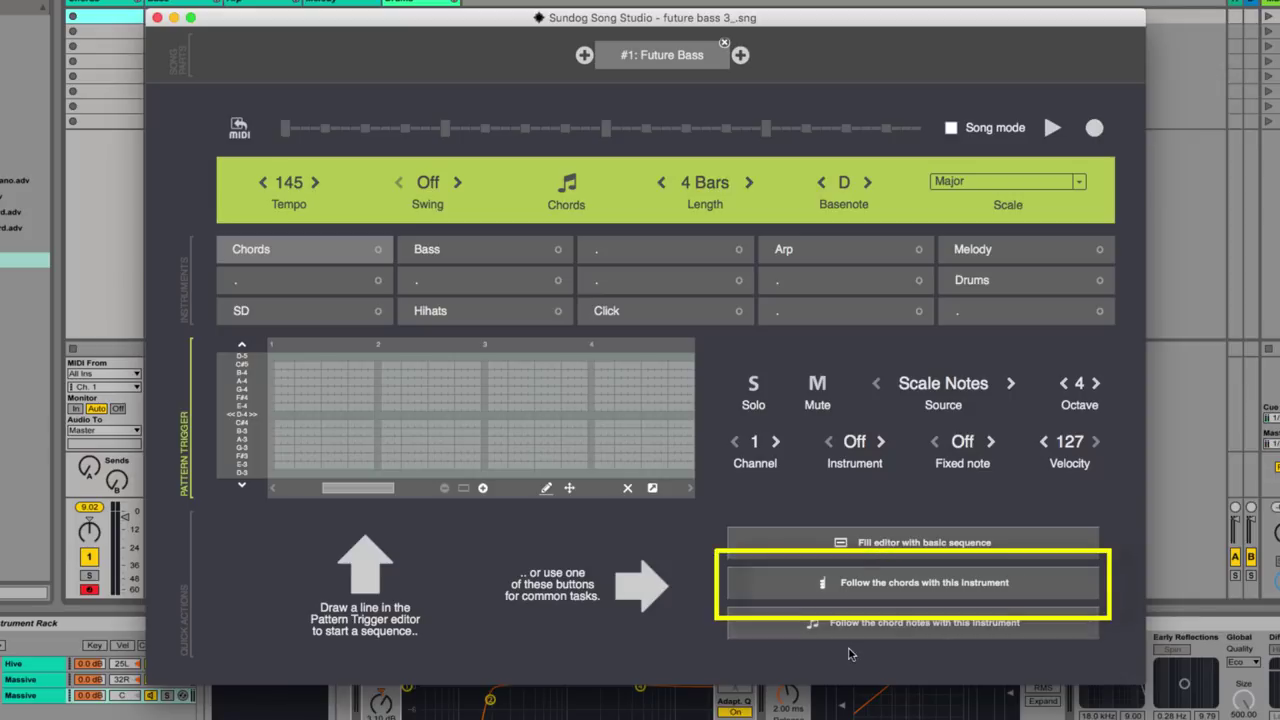
Make the Chords instrument follow the progression, play it, and solo it.
left_click(952, 583)
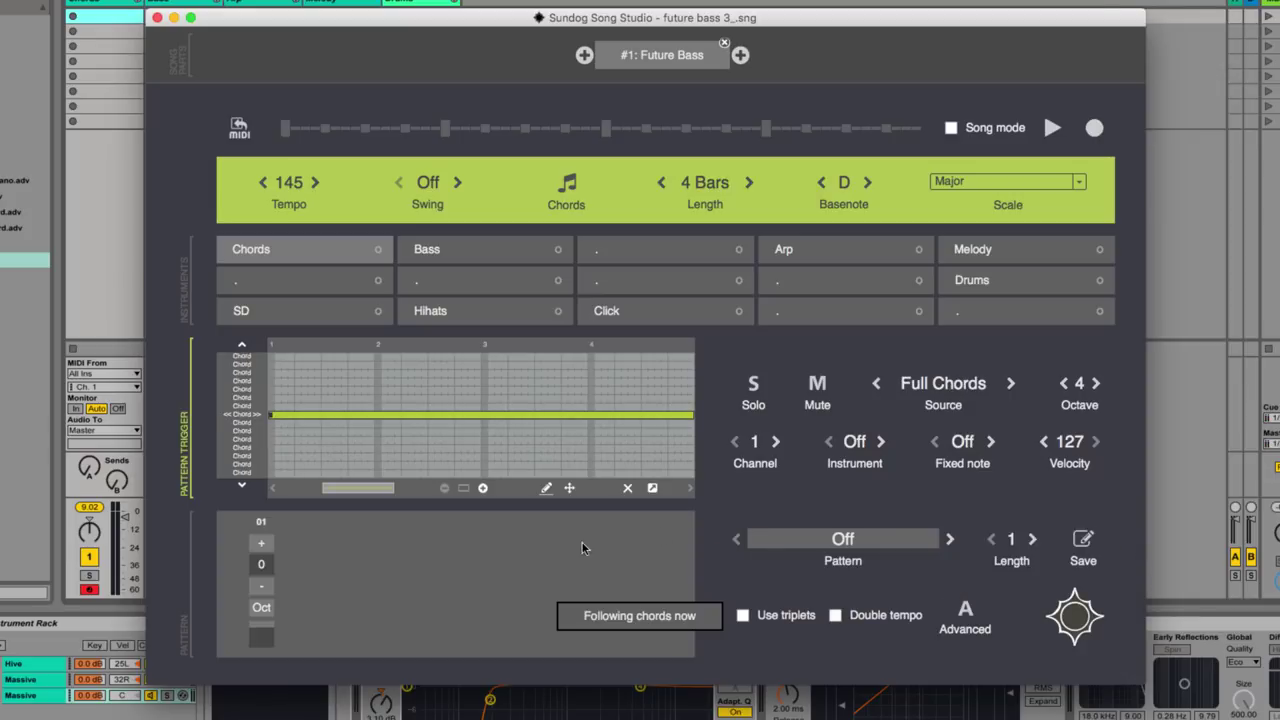
key("space")
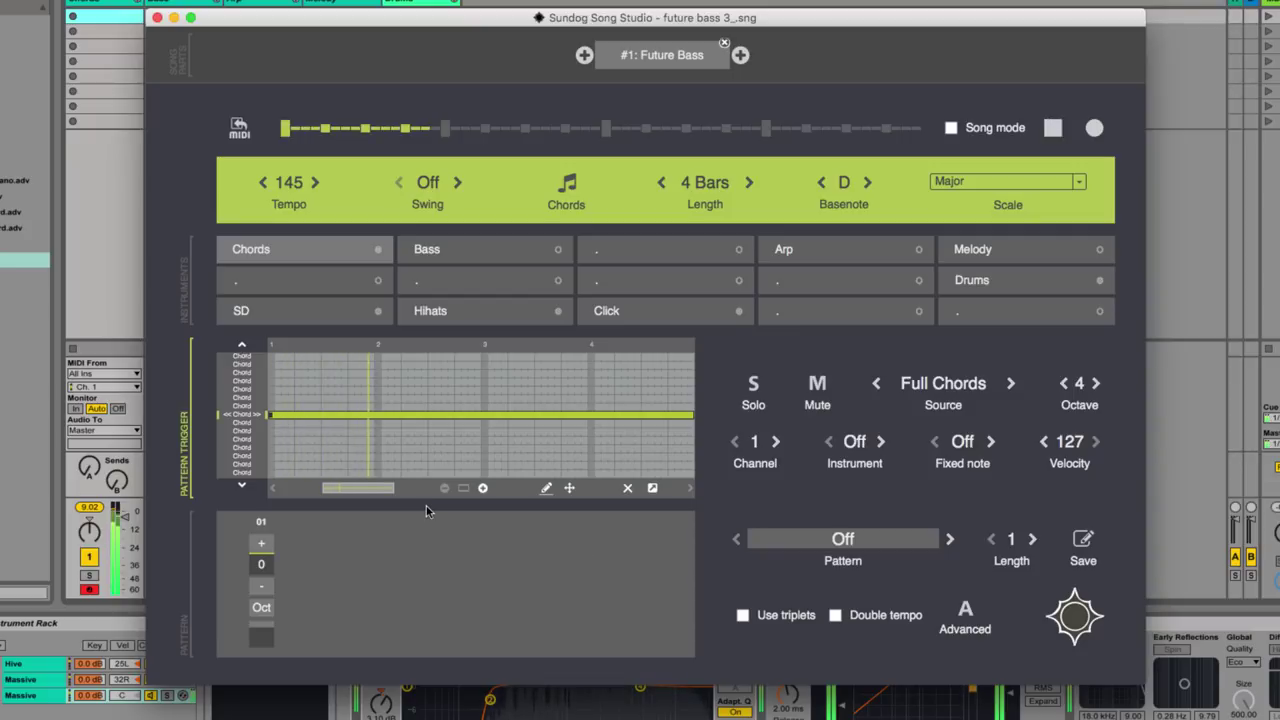
left_click(754, 387)
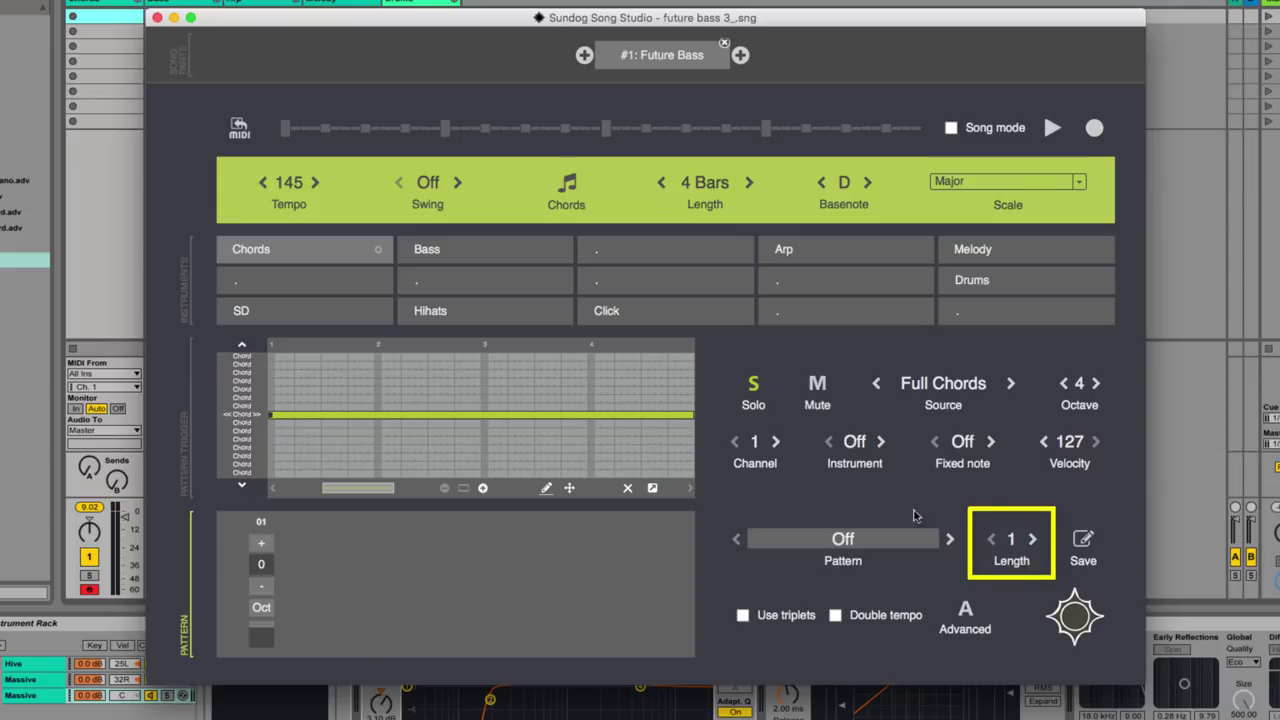
Set the Chords pattern length to 2 and tie step 2 with #, previewing each change.
left_click(1034, 540)
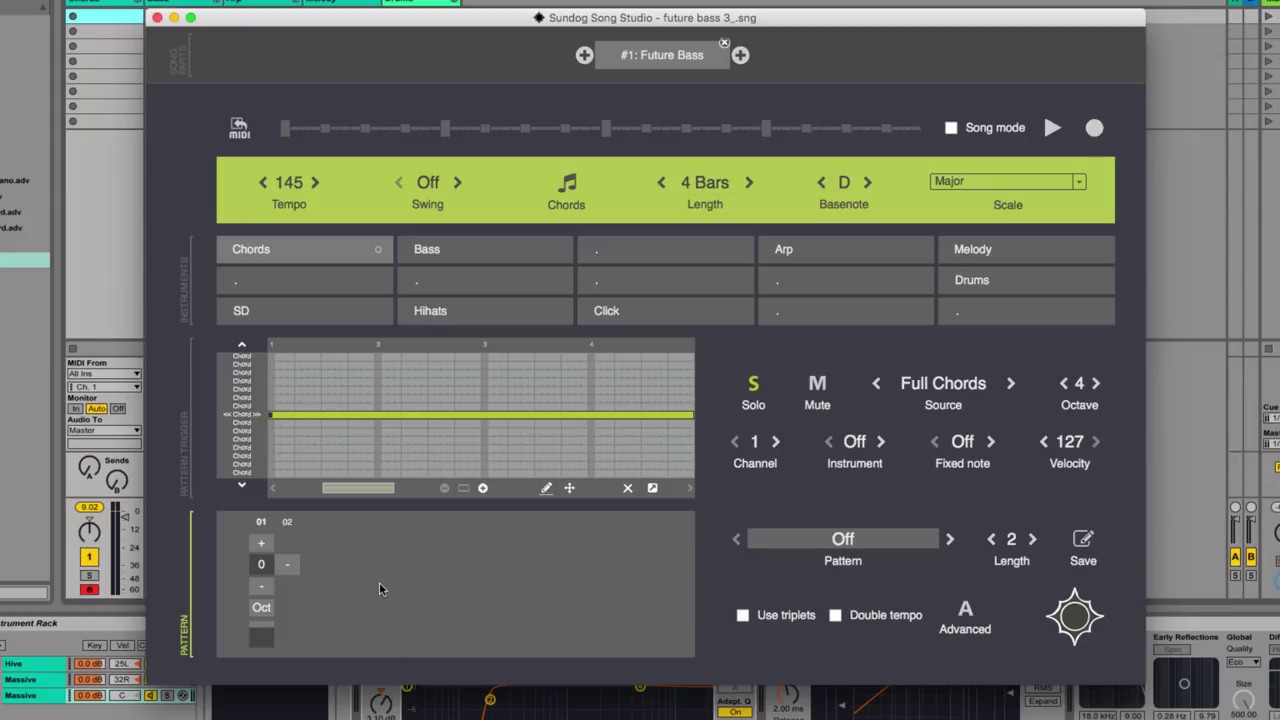
key("space")
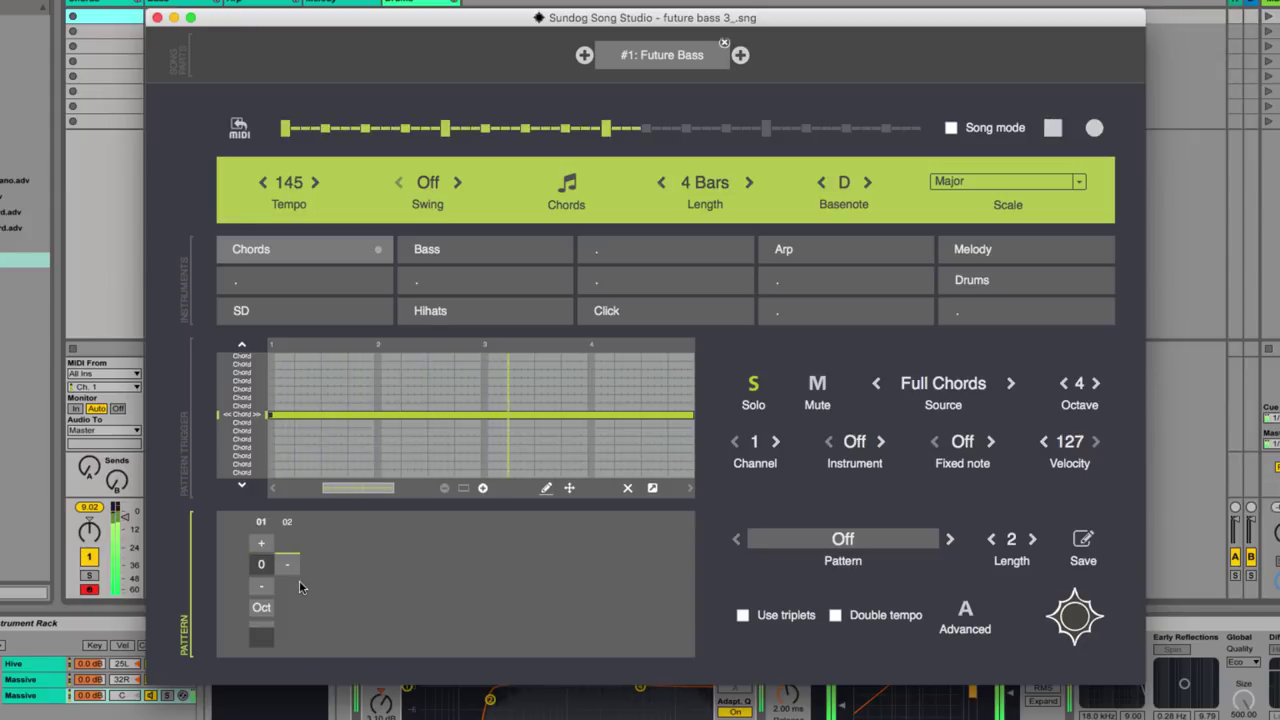
key("space")
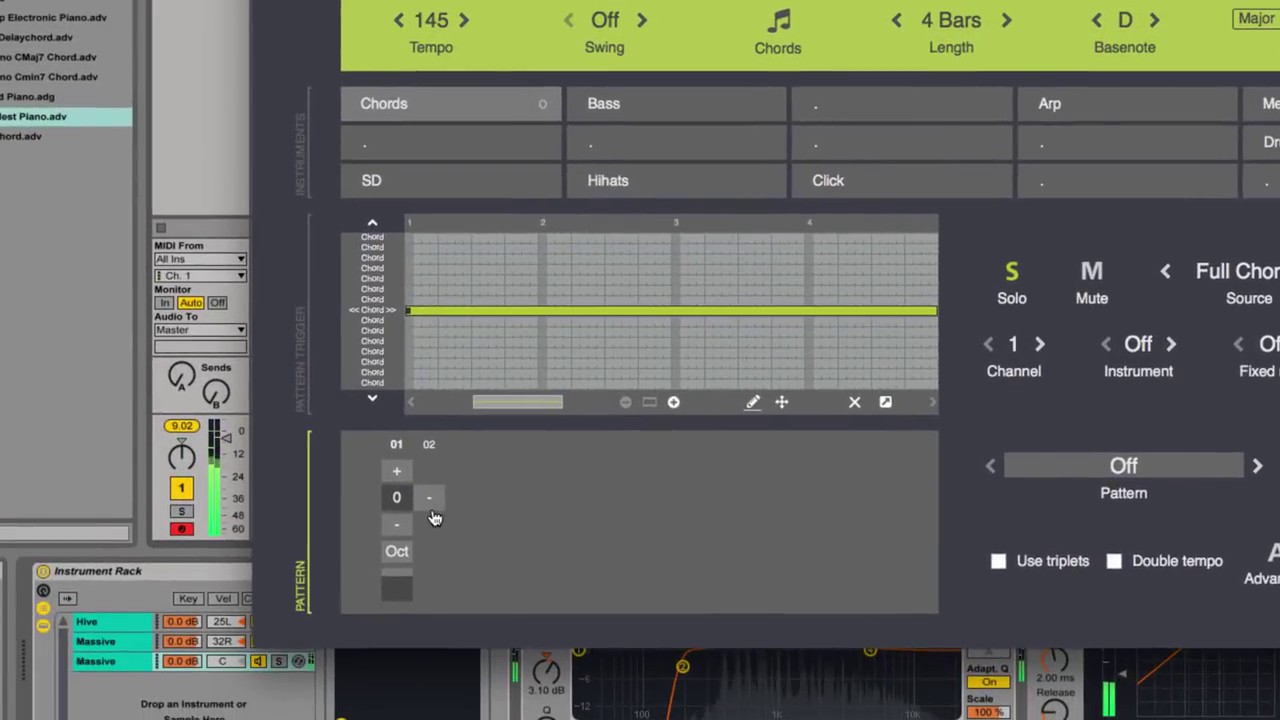
left_click(432, 512)
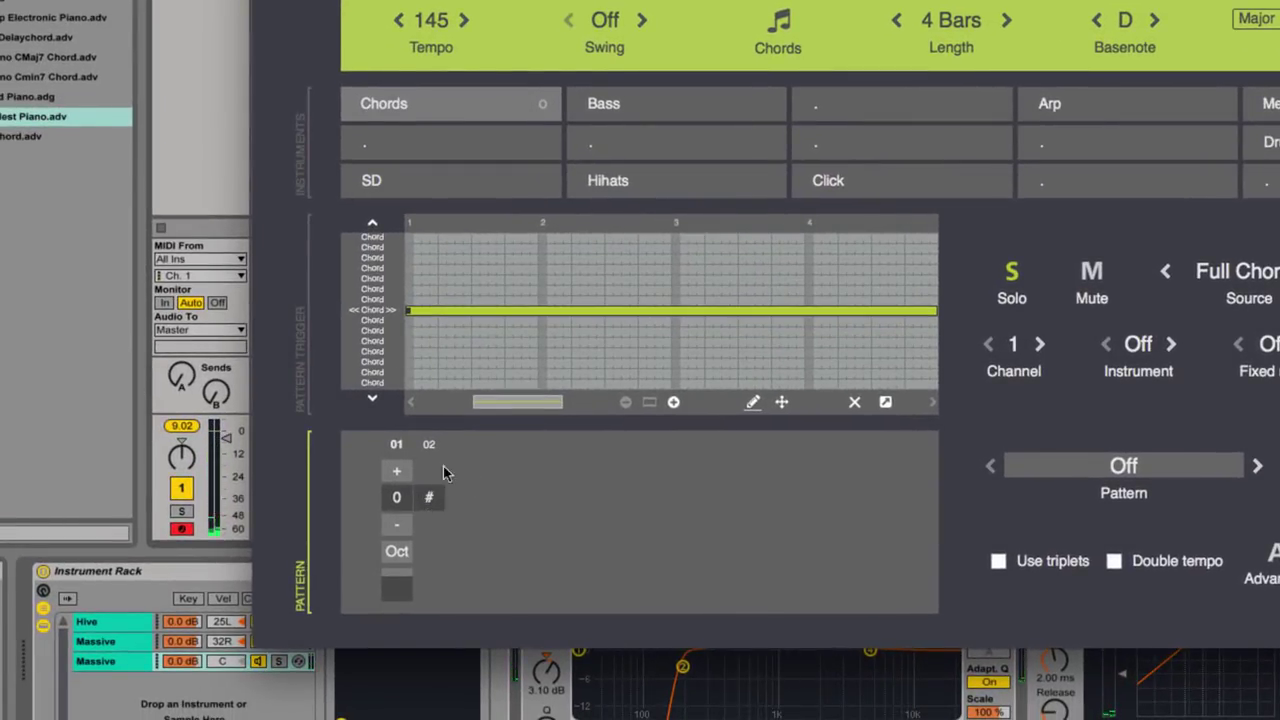
key("space")
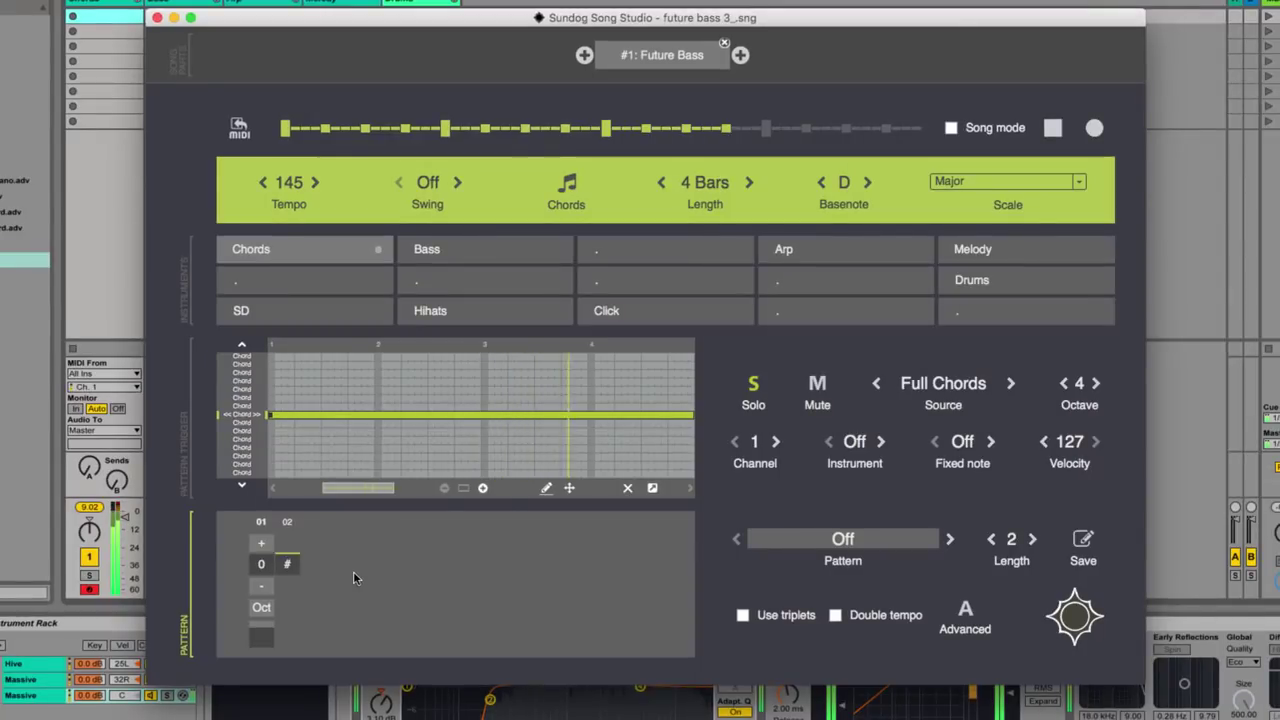
key("space")
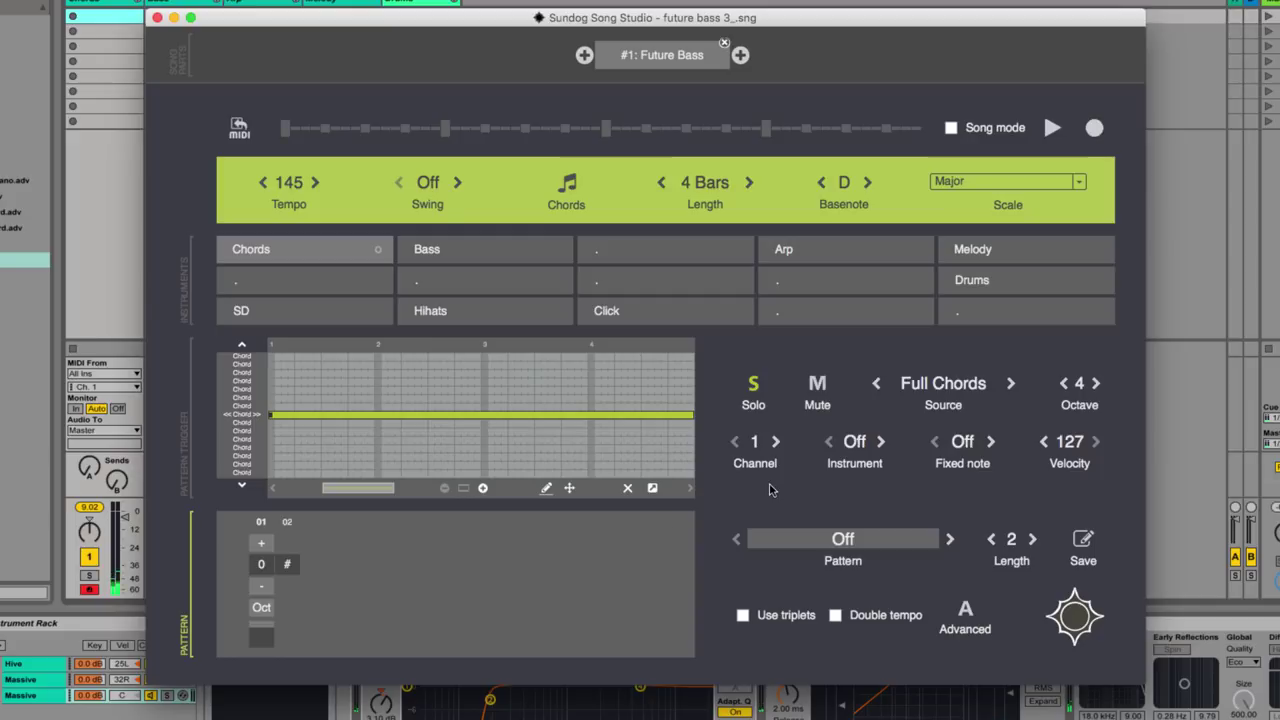
Compare the Full Chords and Full Chords+ sources during playback, ending on Full Chords+.
left_click(1011, 384)
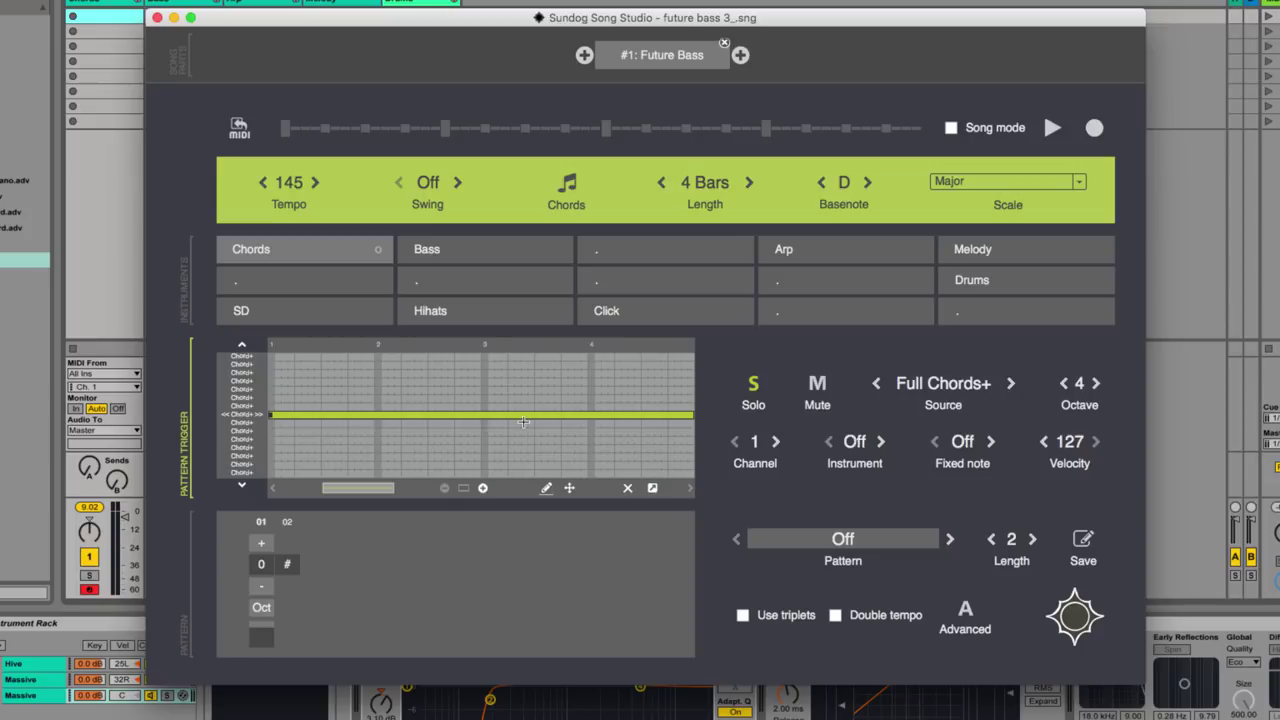
key("space")
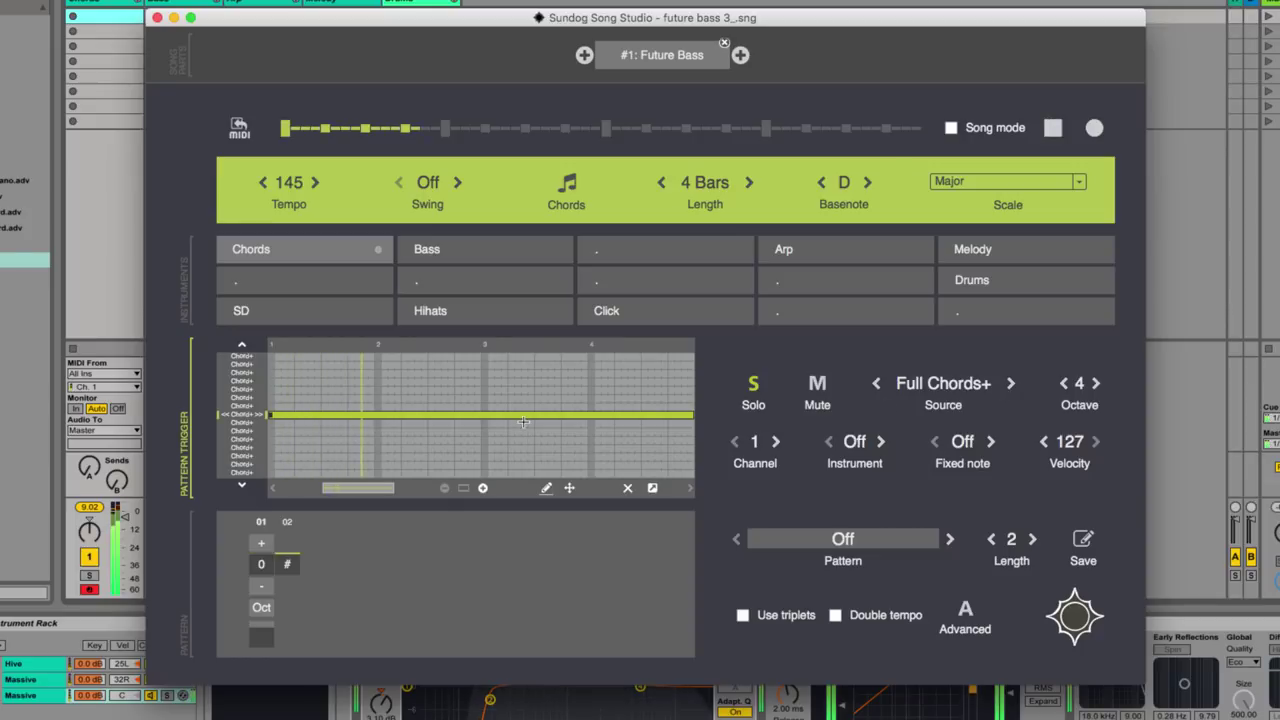
left_click(878, 384)
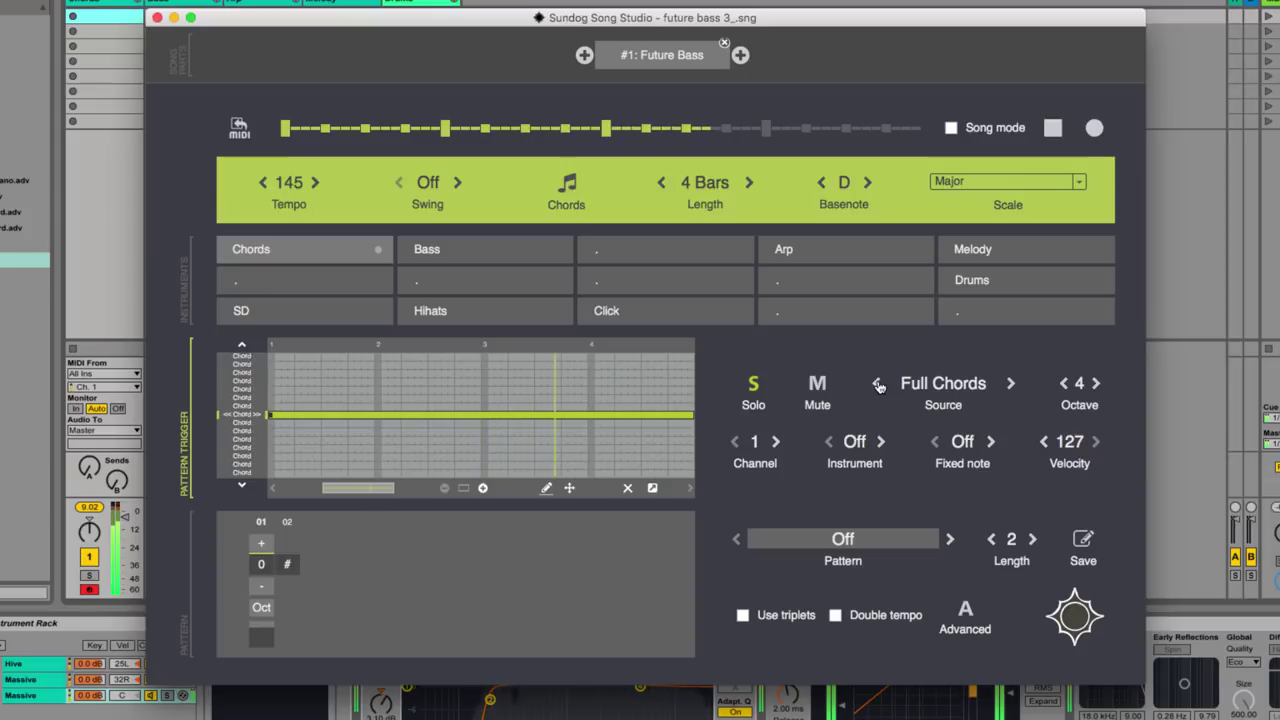
left_click(1010, 384)
key("space")
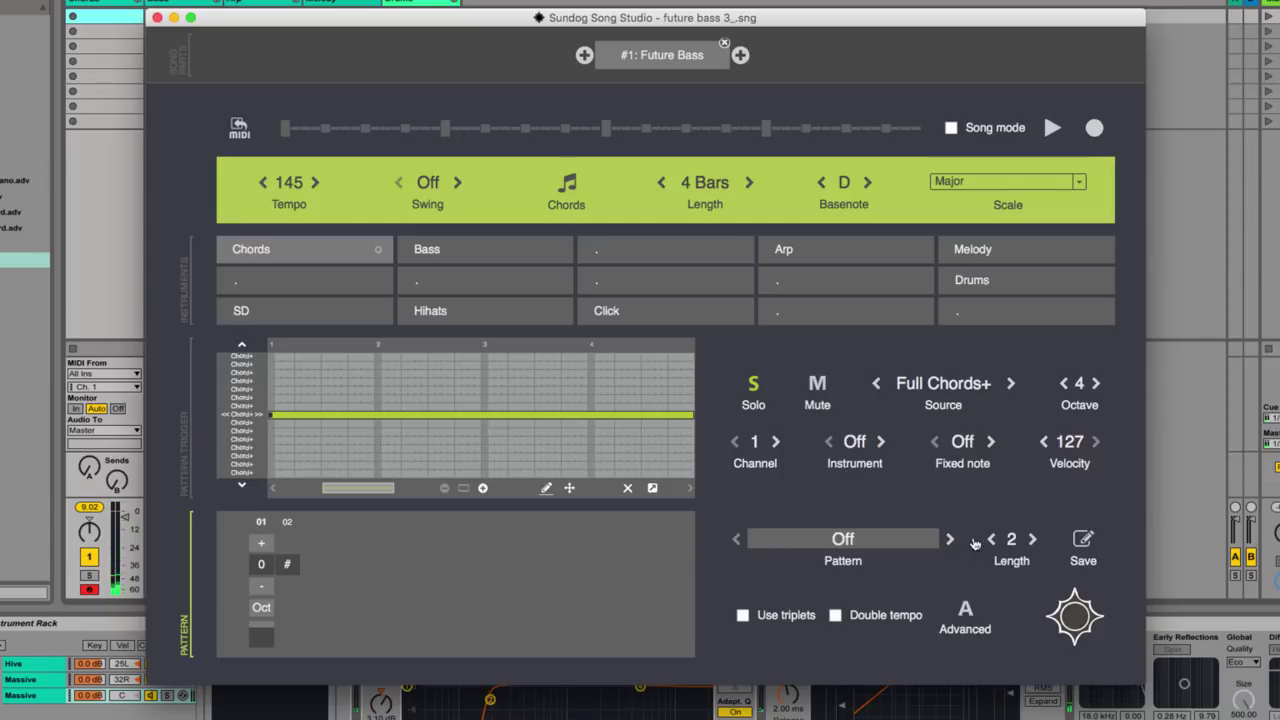
Extend the Chords pattern to 14 steps and start playback.
left_click(1033, 540)
left_click(1033, 540)
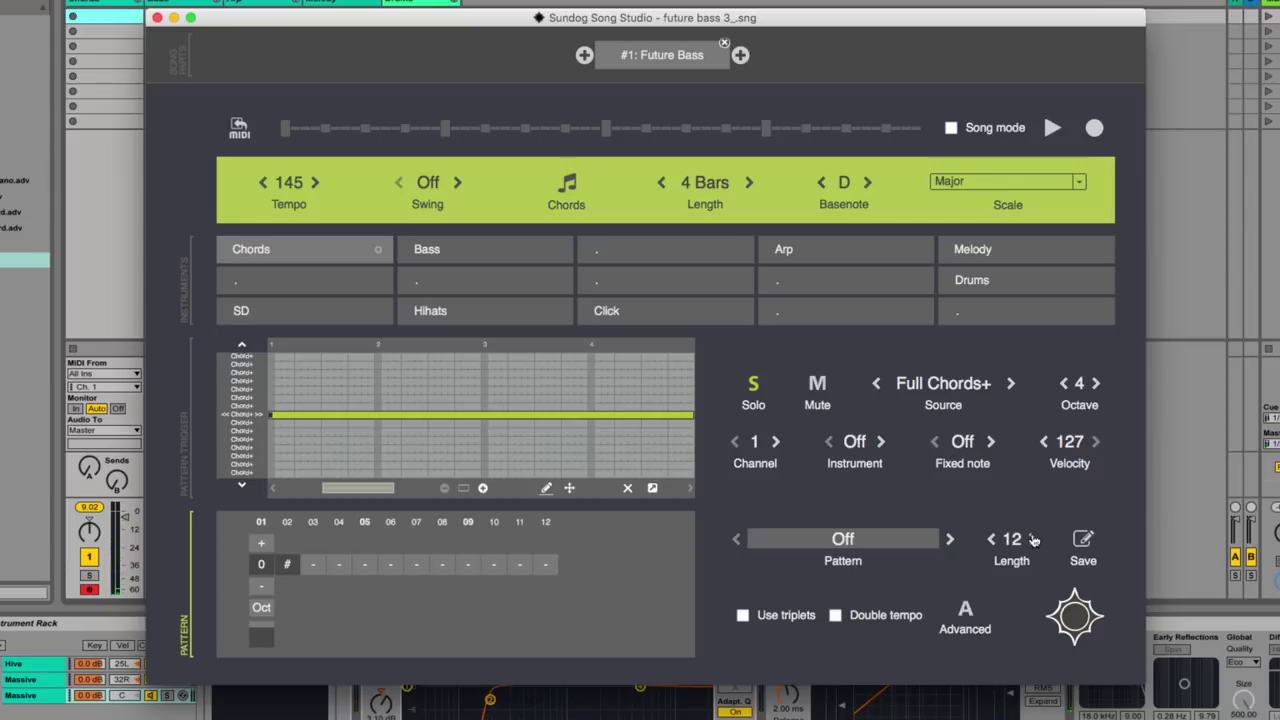
left_click(1033, 540)
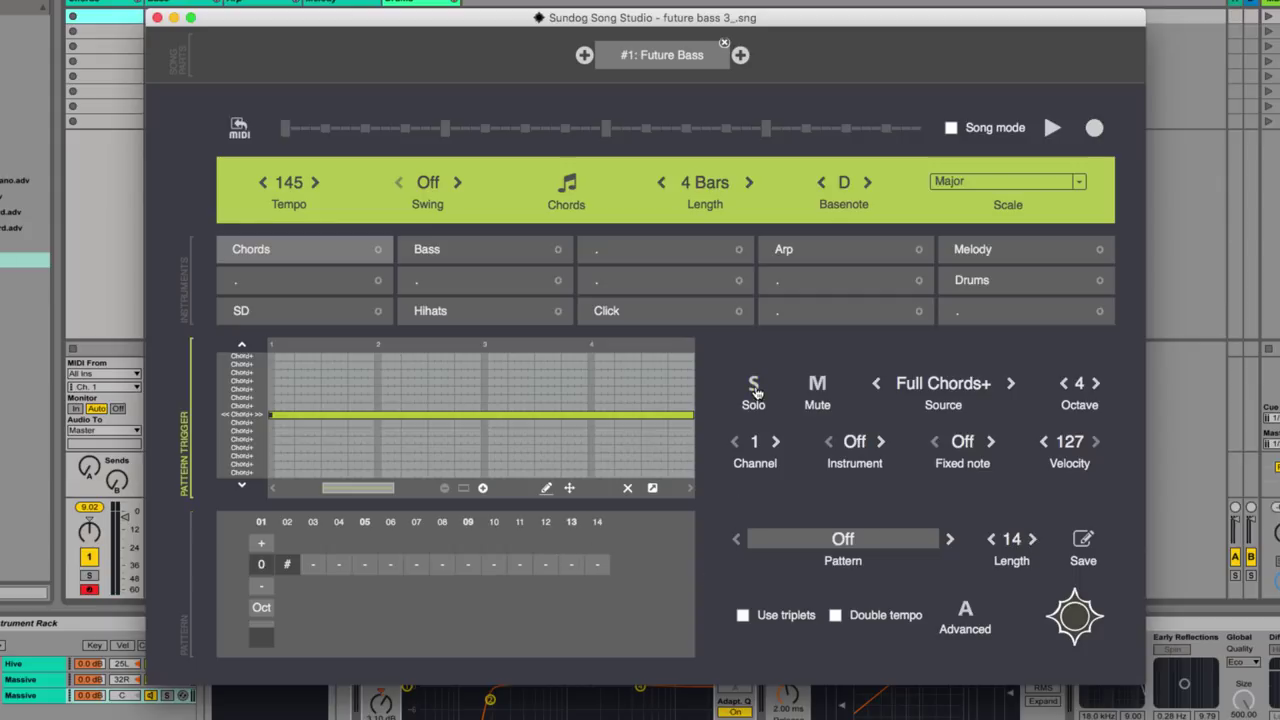
key("space")
Add chord notes and holds so chords sound on steps 1–10 and 13–14.
left_click(313, 564)
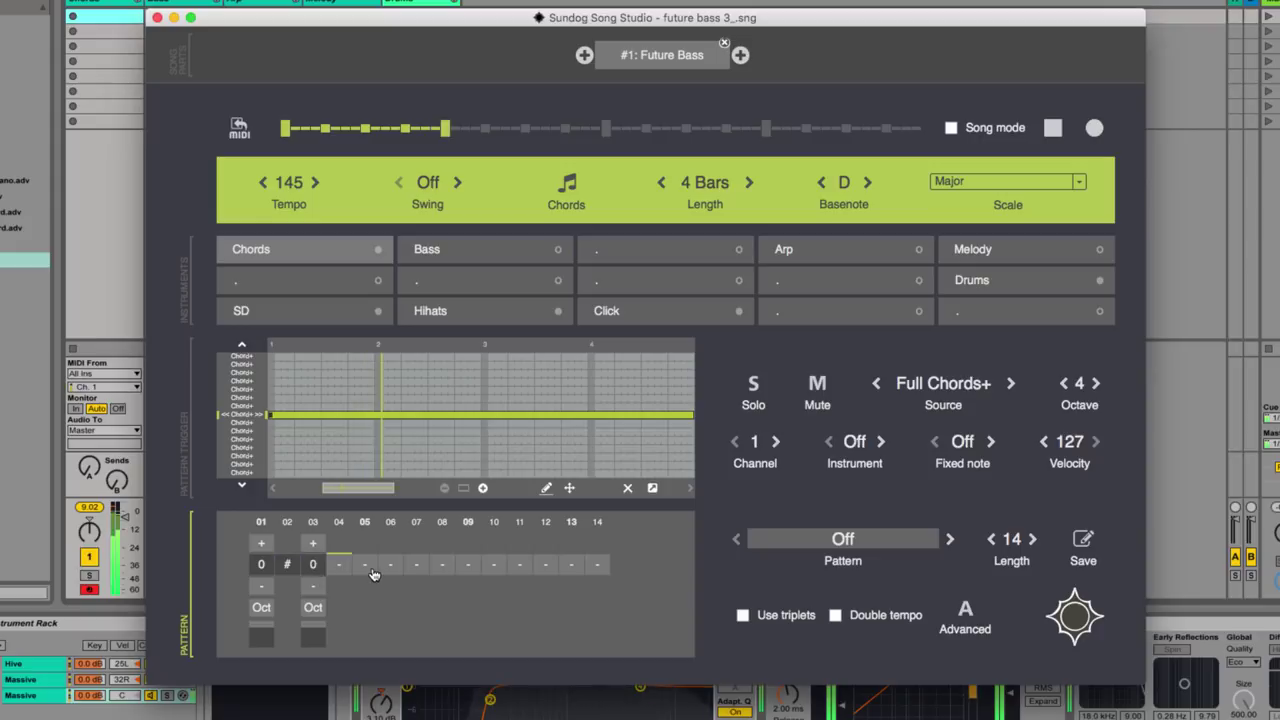
left_click(364, 564)
left_click(416, 564)
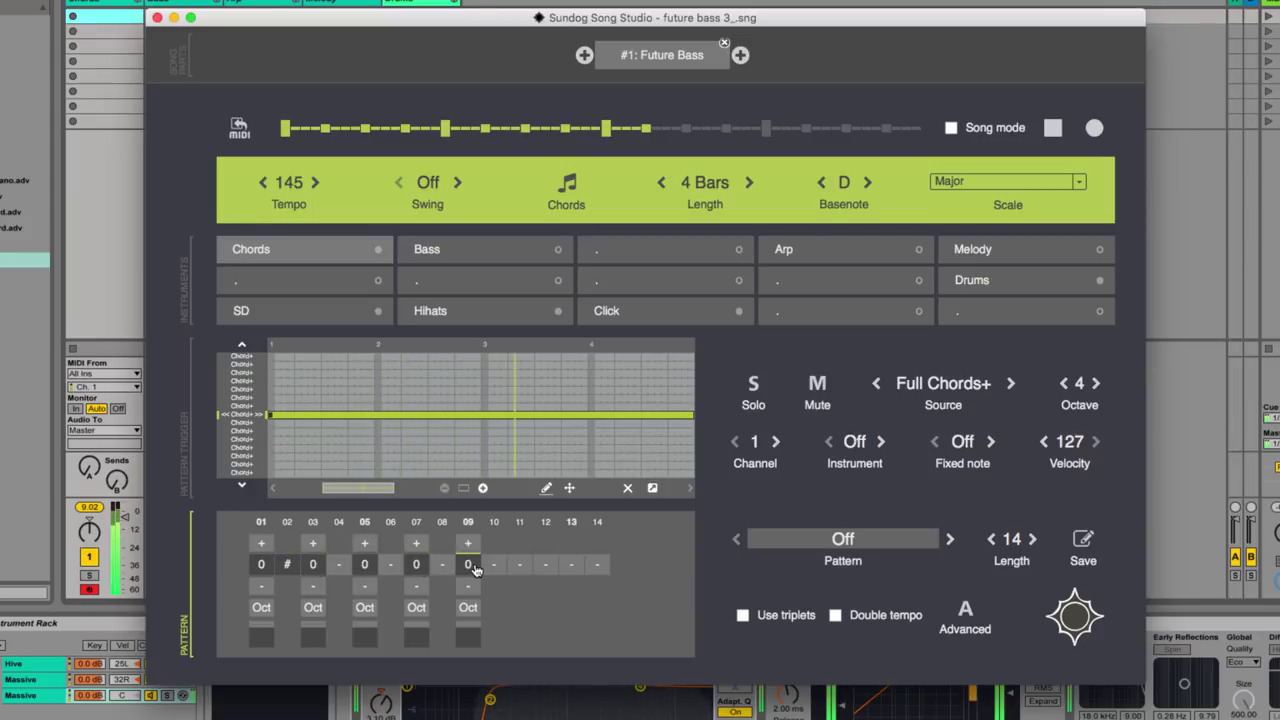
left_click(467, 564)
left_click(338, 564)
left_click(338, 564)
left_click(390, 564)
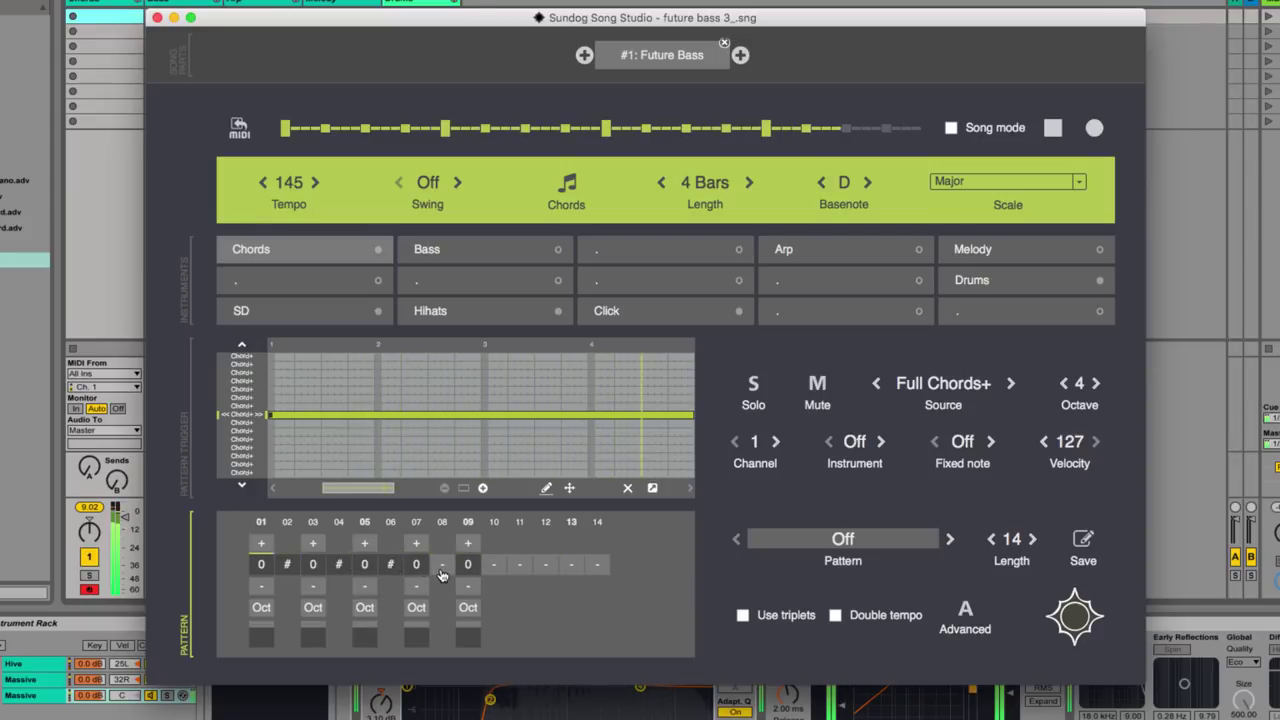
left_click(442, 565)
left_click(442, 565)
left_click(494, 565)
left_click(494, 565)
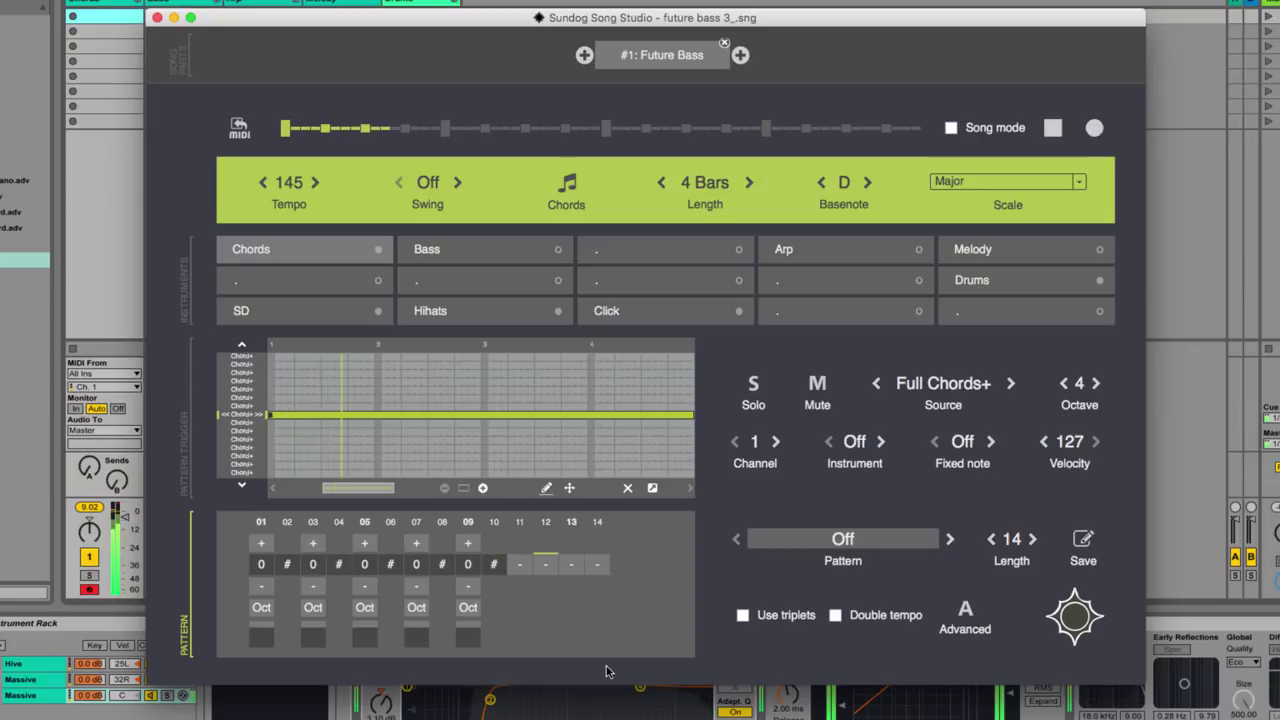
left_click(571, 564)
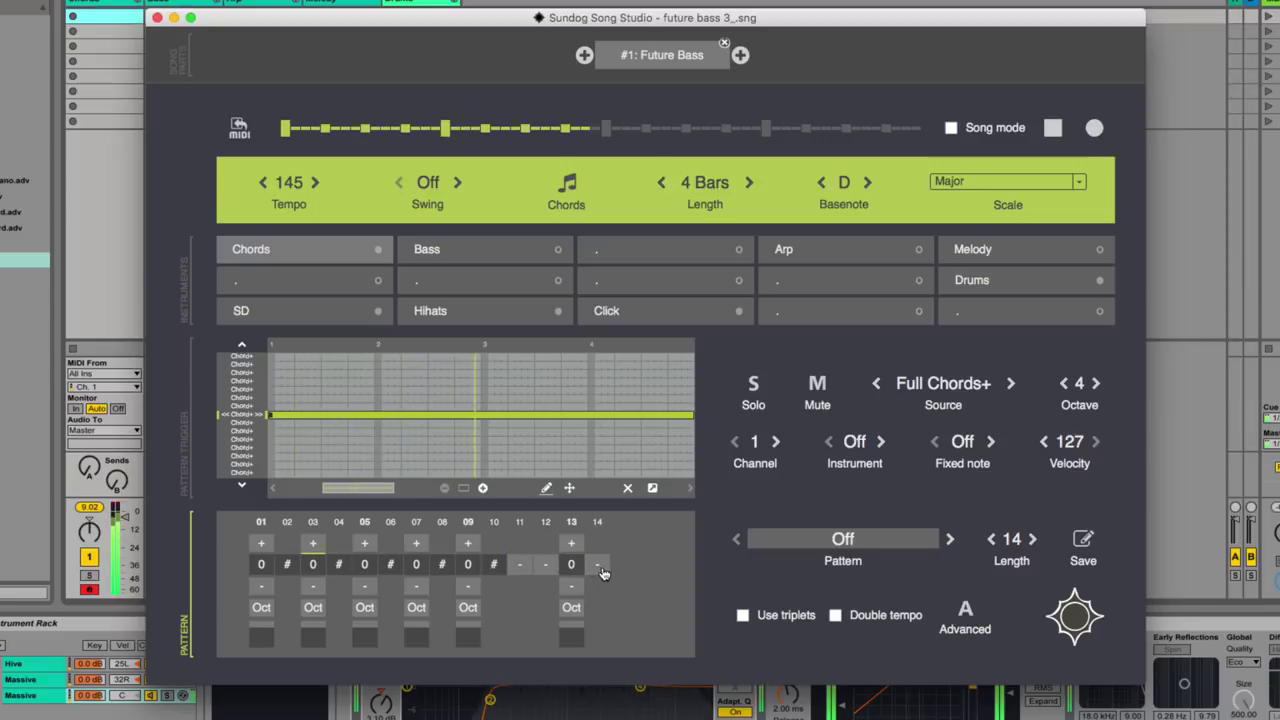
left_click(598, 566)
left_click(598, 566)
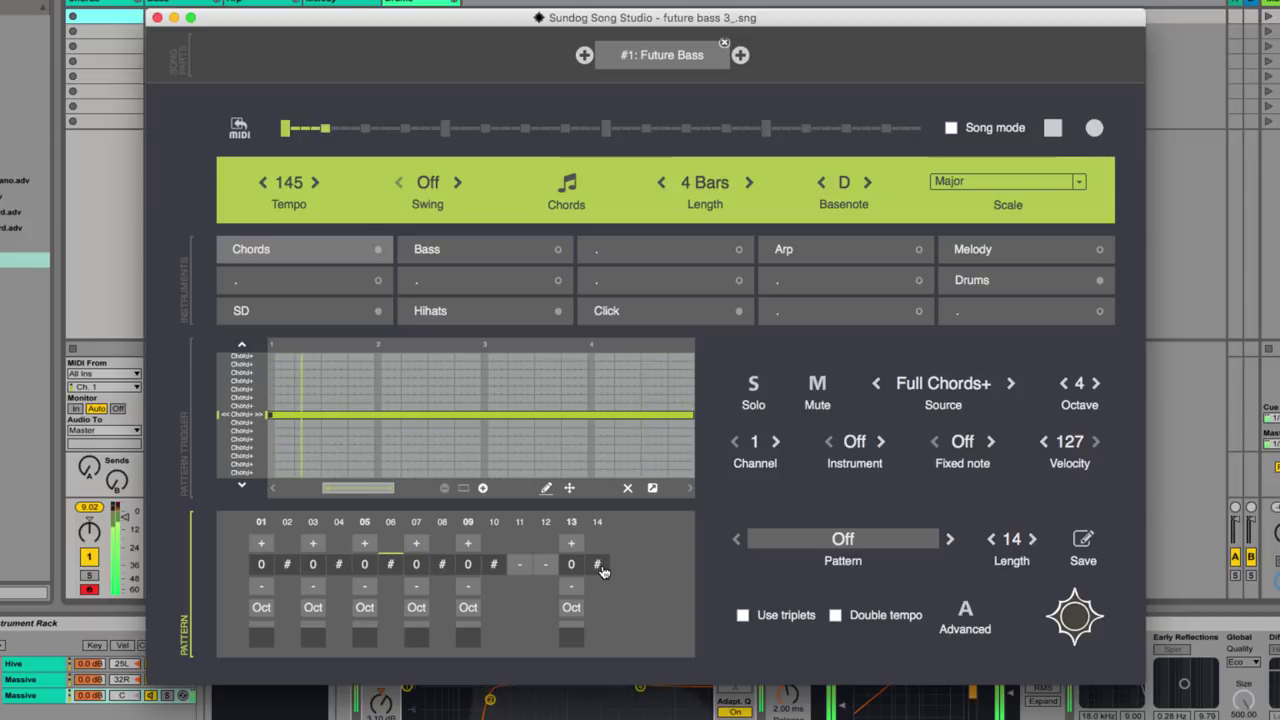
key("space")
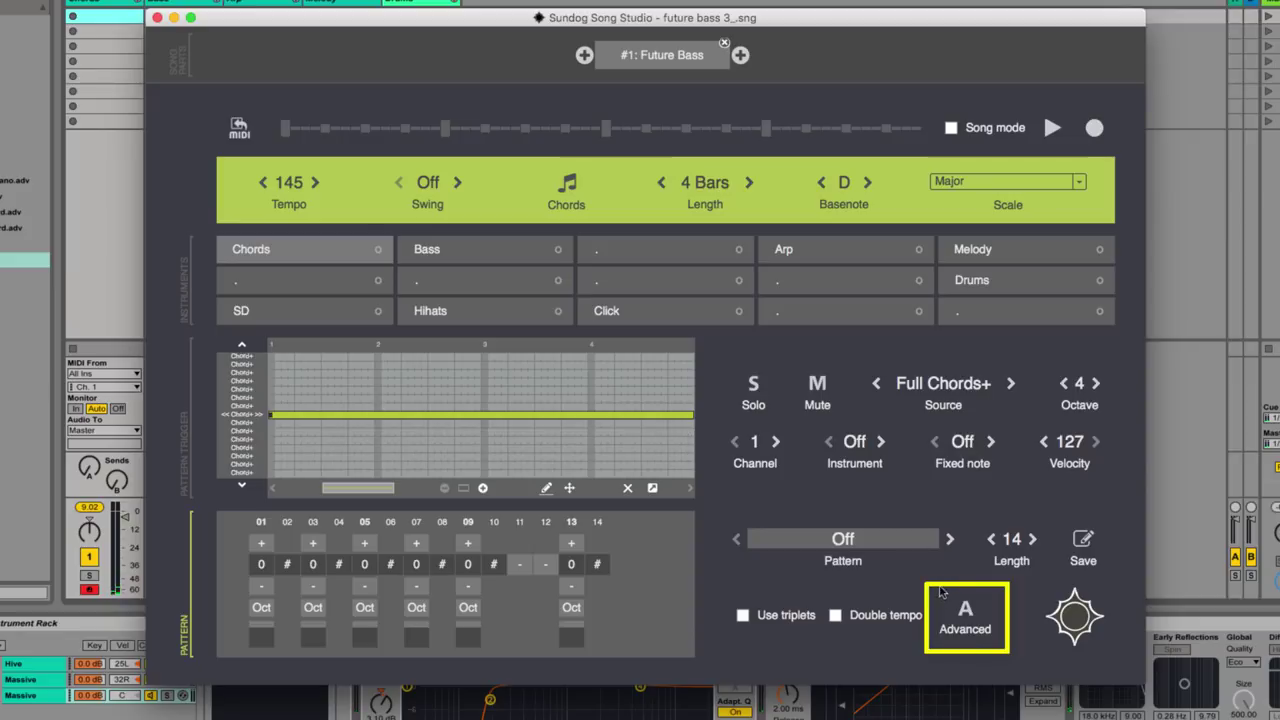
Enable Multi-patterns in the Advanced options and select the orange chord pattern.
left_click(966, 614)
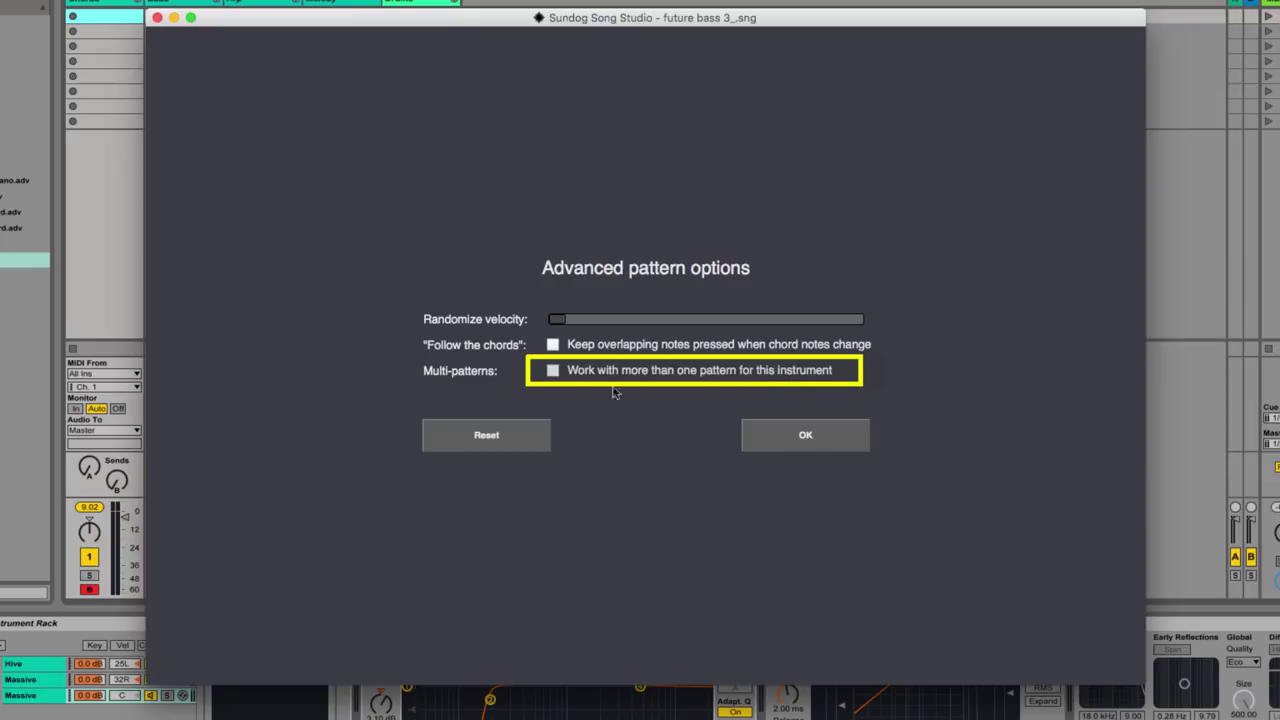
left_click(811, 440)
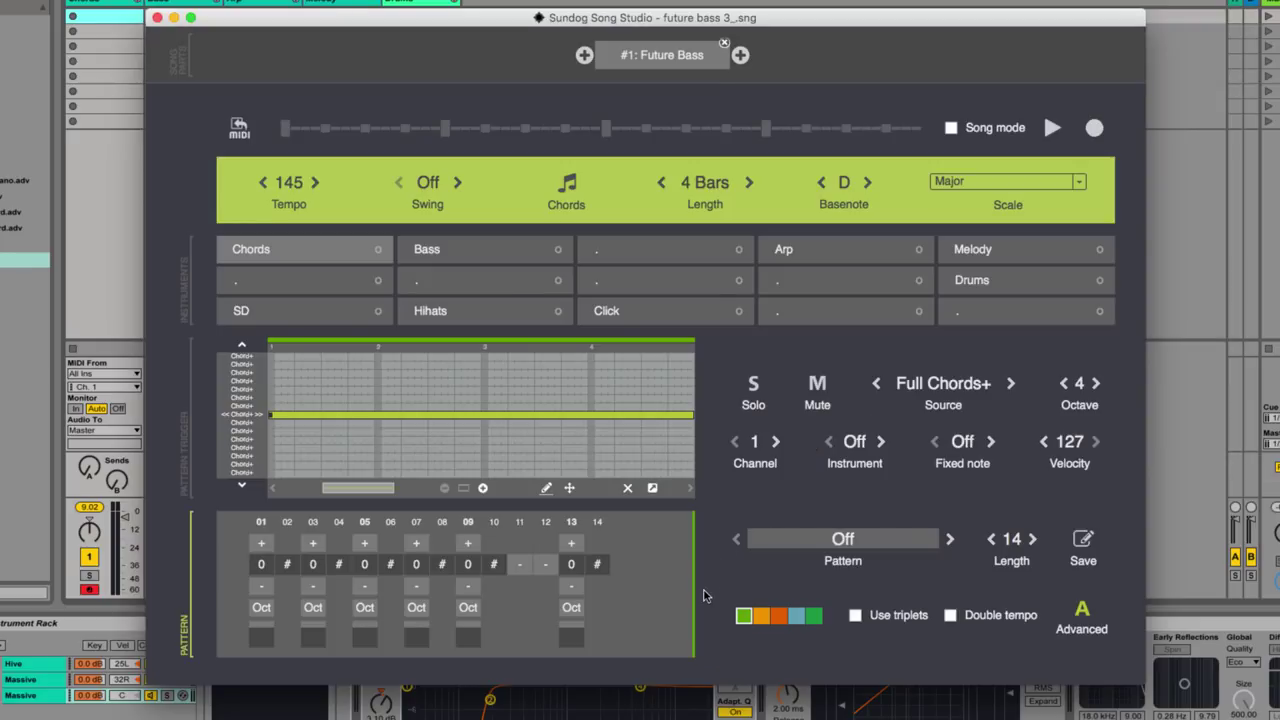
left_click(762, 617)
left_click(794, 616)
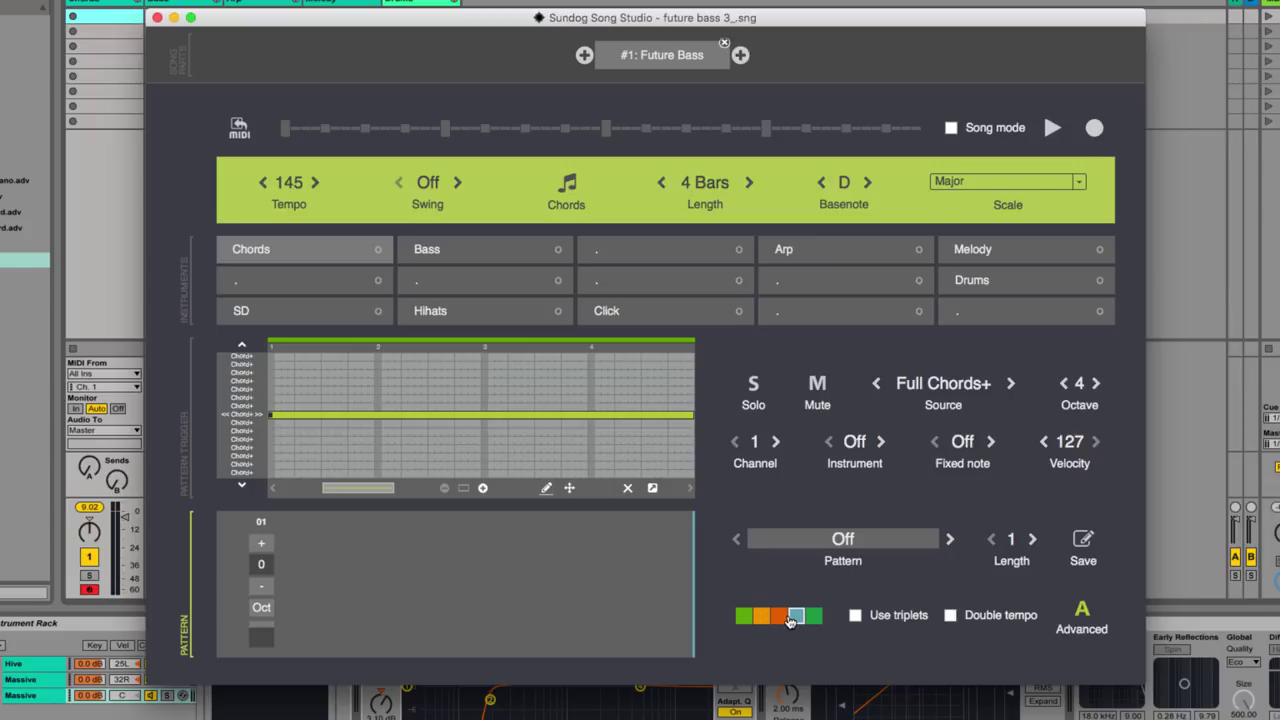
left_click(762, 617)
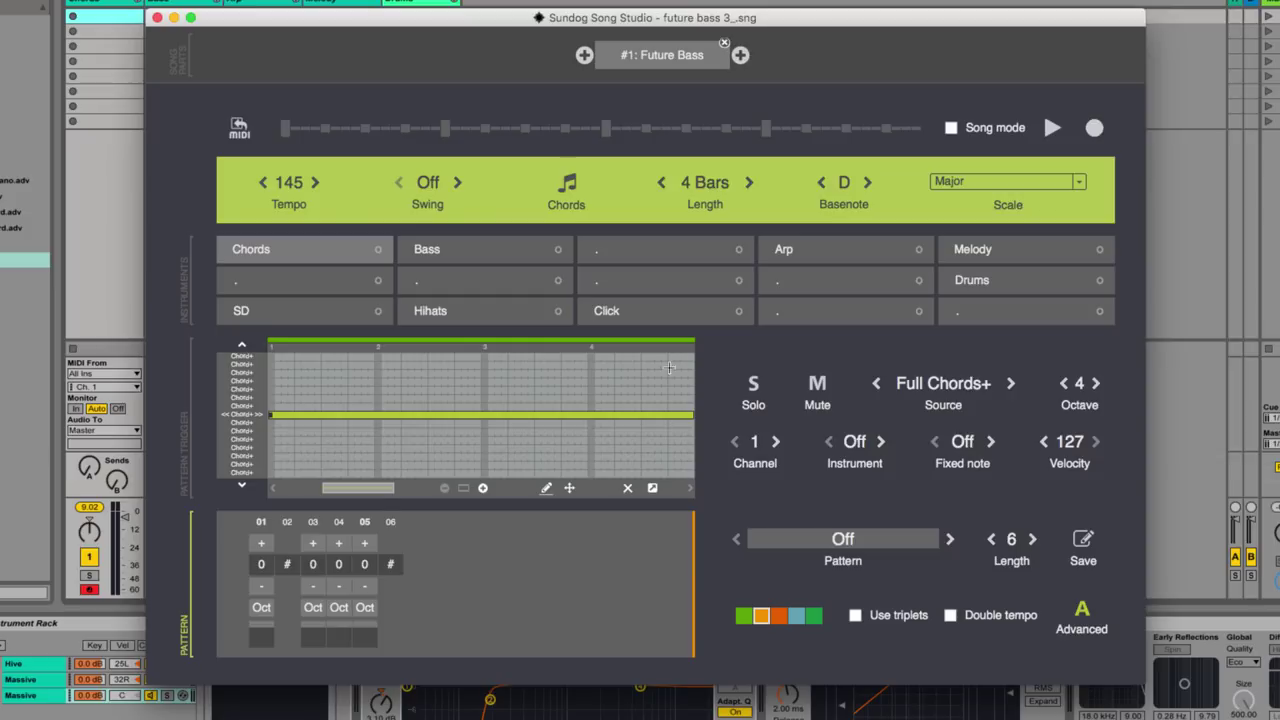
Place the orange pattern at the end of bar 4 and play it back.
left_click(645, 348)
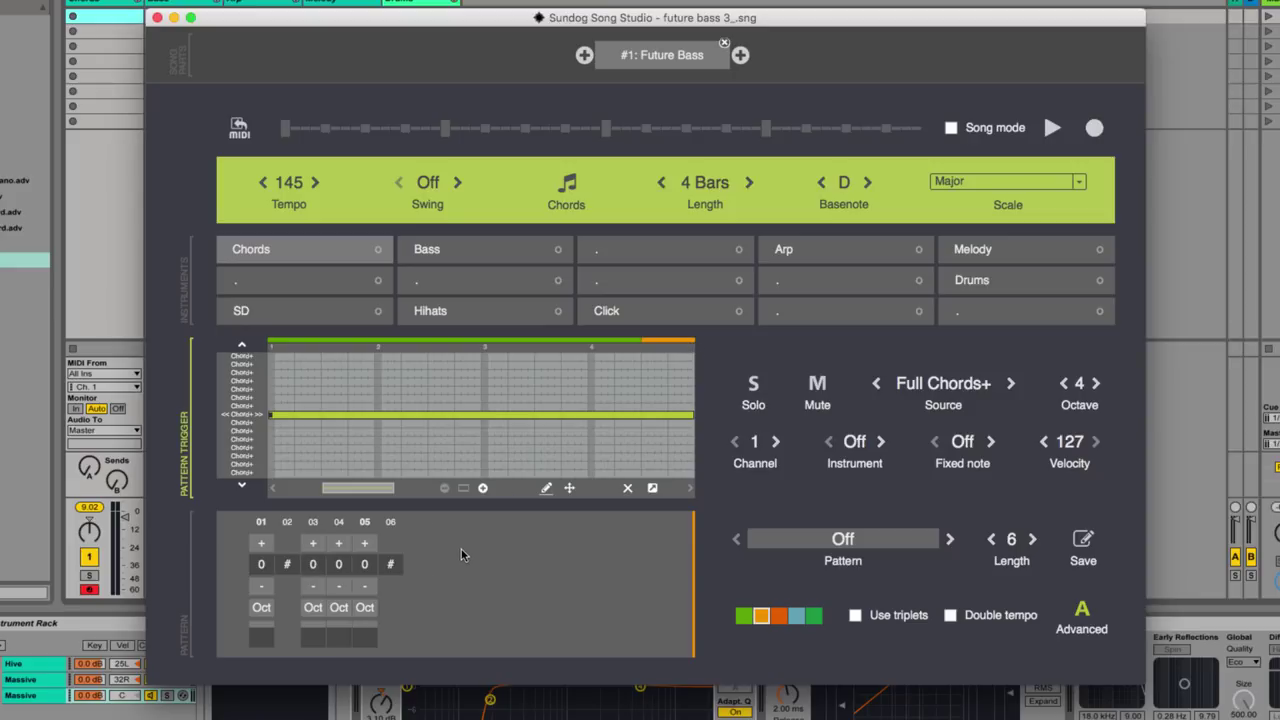
key("space")
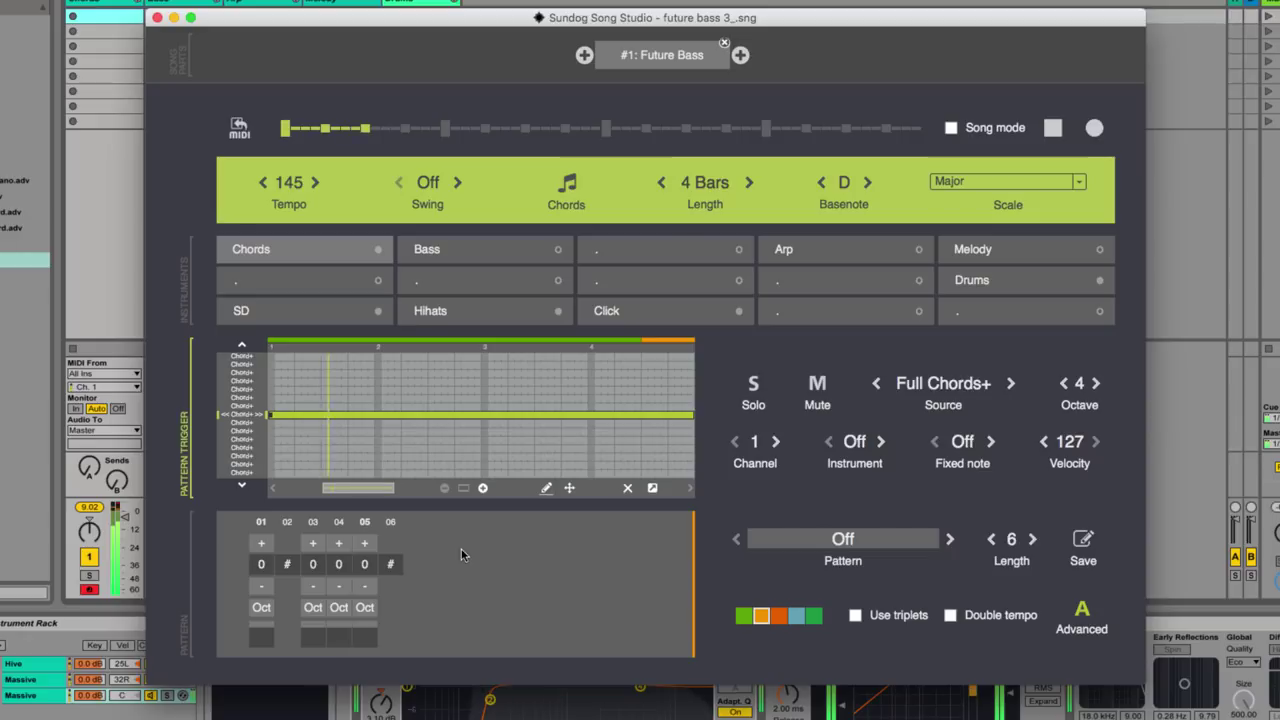
key("space")
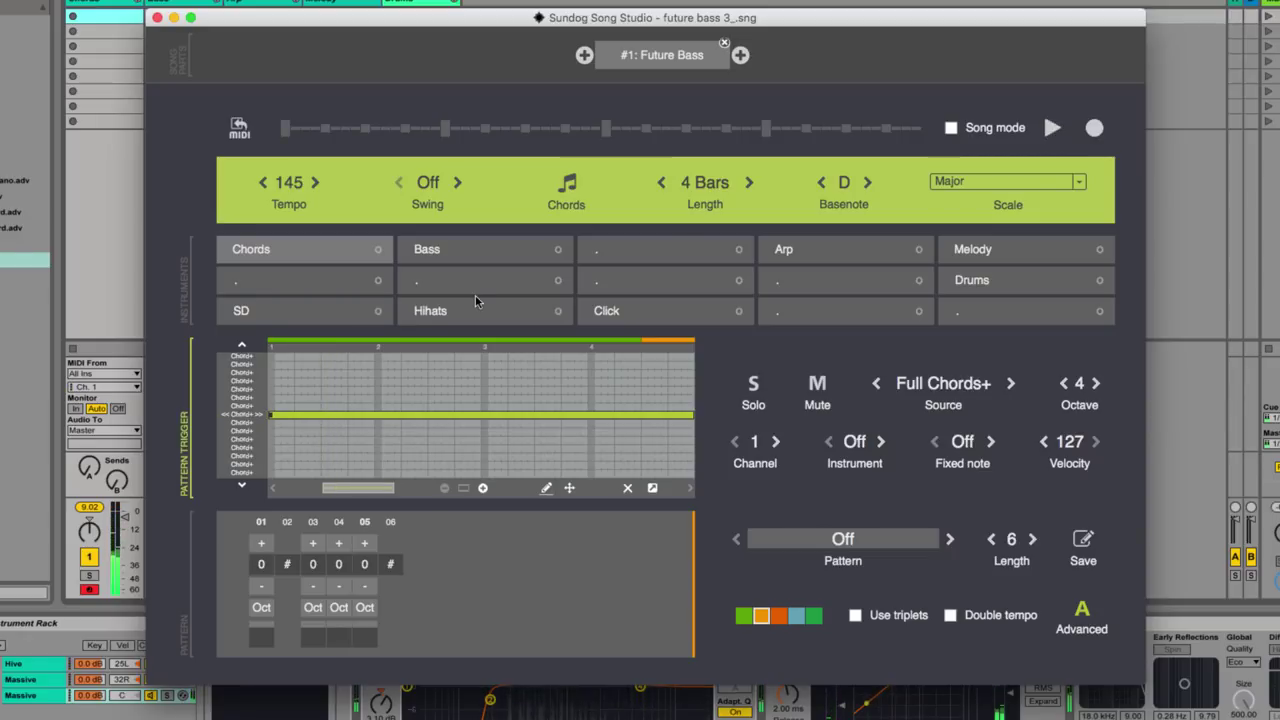
Make the Bass follow the chord notes and preview it.
left_click(476, 248)
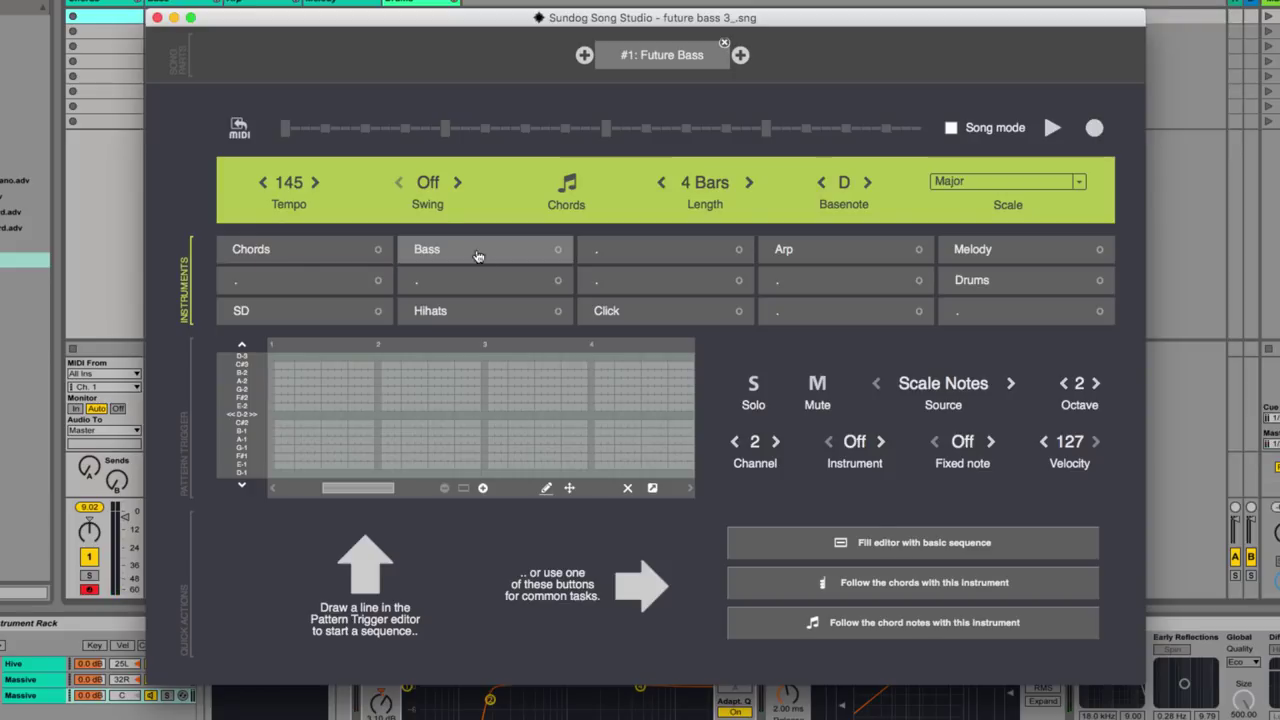
left_click(925, 625)
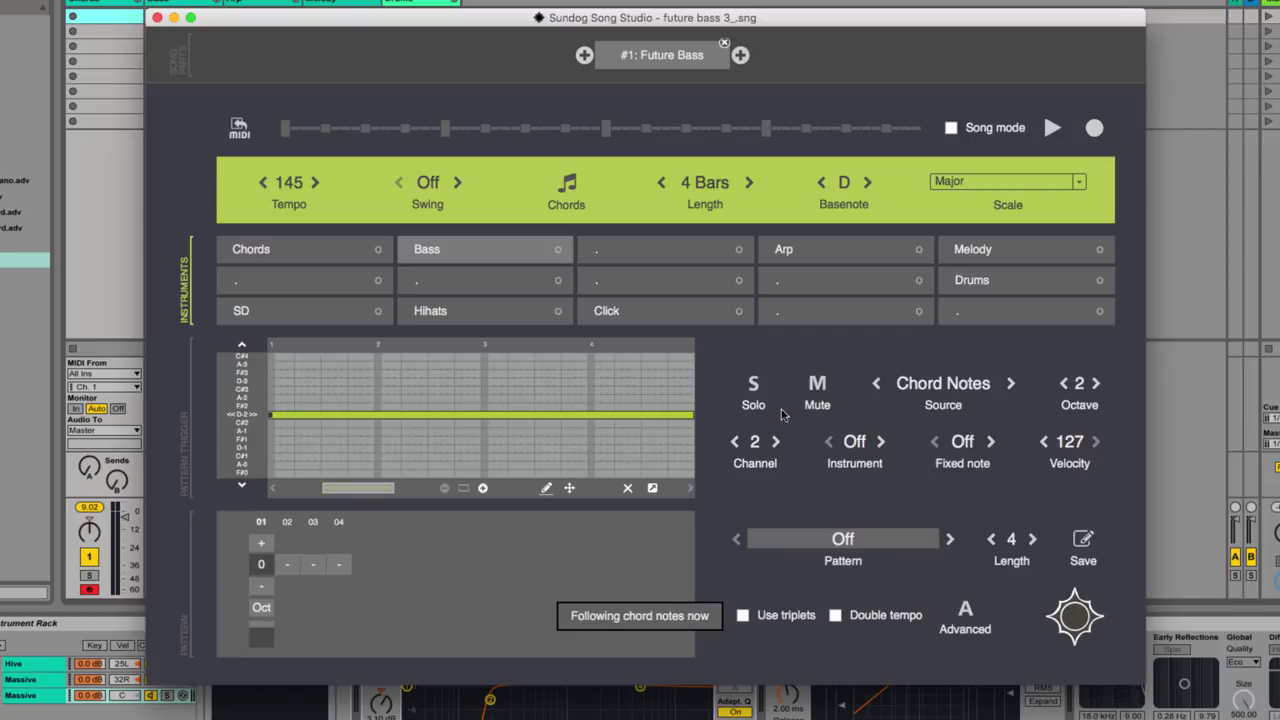
key("space")
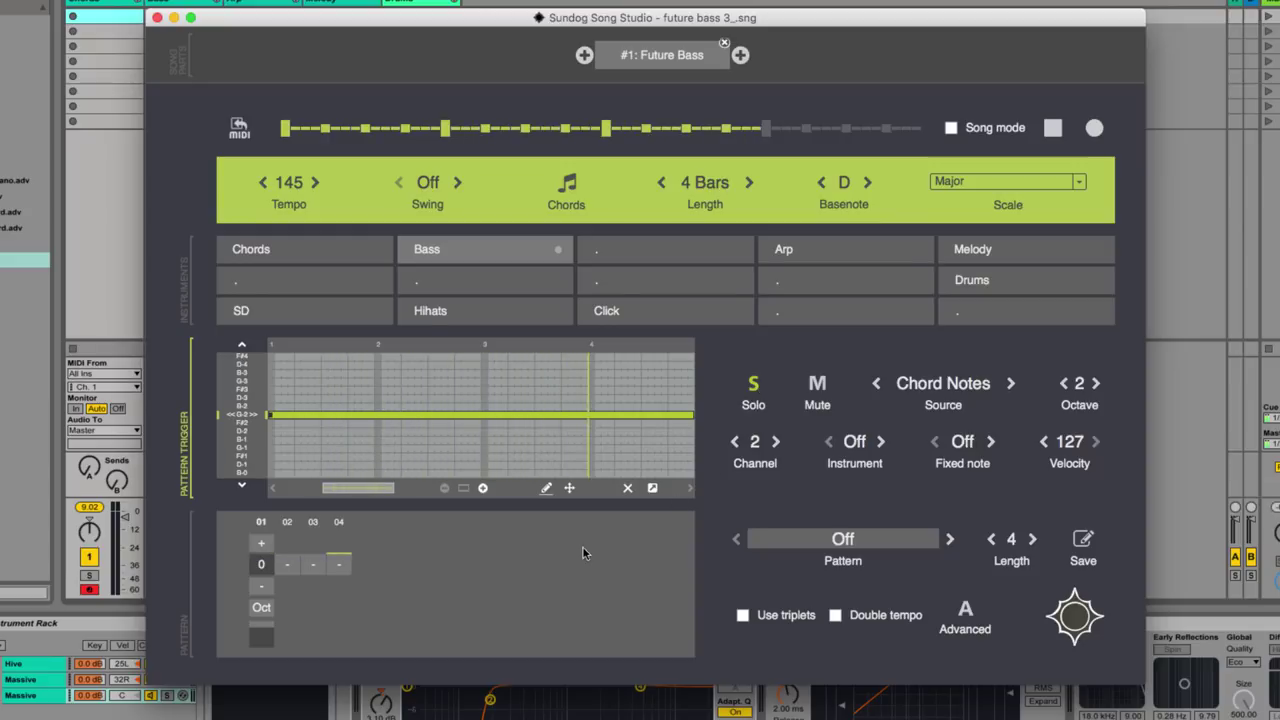
key("space")
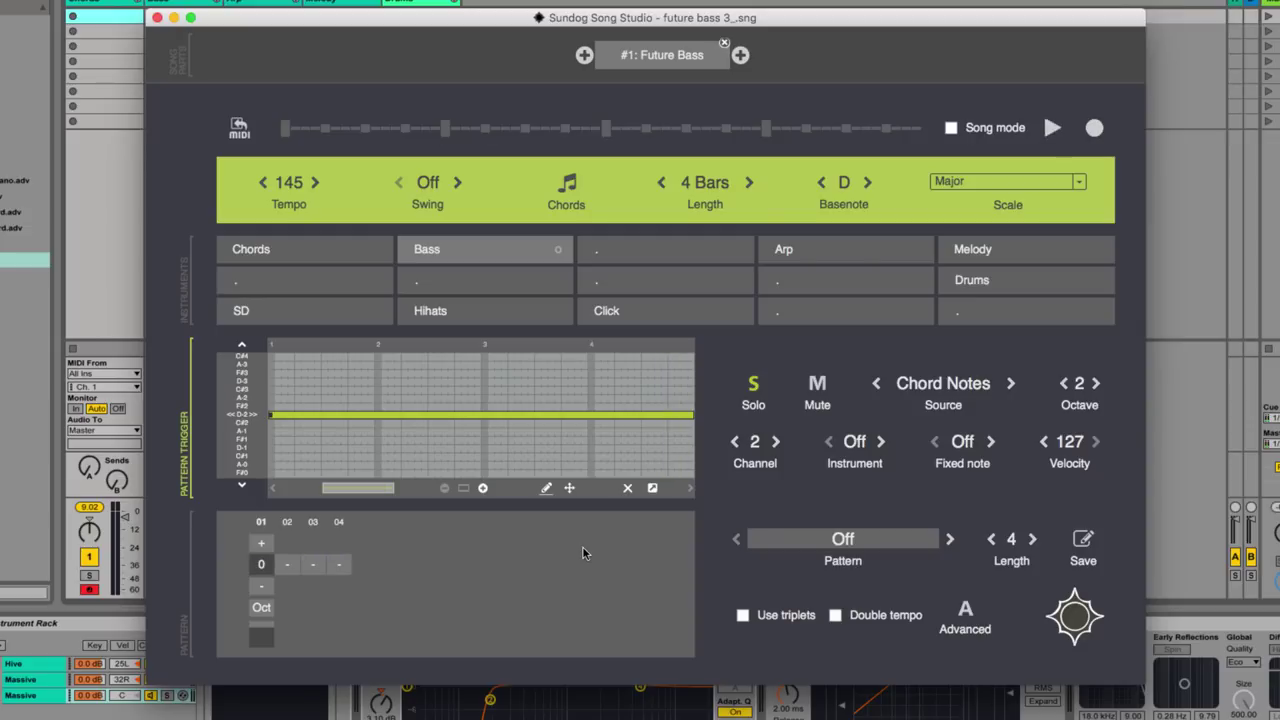
Extend the Bass pattern to 16 steps and unsolo to hear all instruments together.
left_click(1033, 540)
left_click(1033, 540)
left_click(1035, 543)
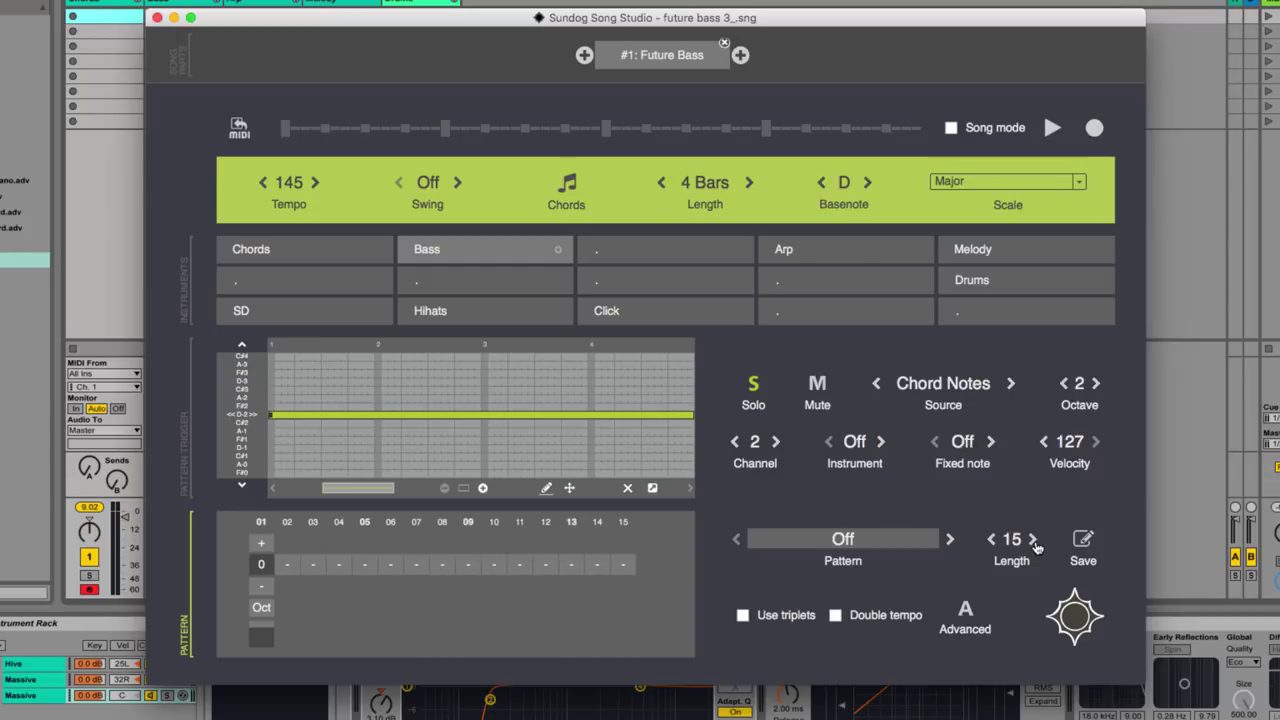
key("space")
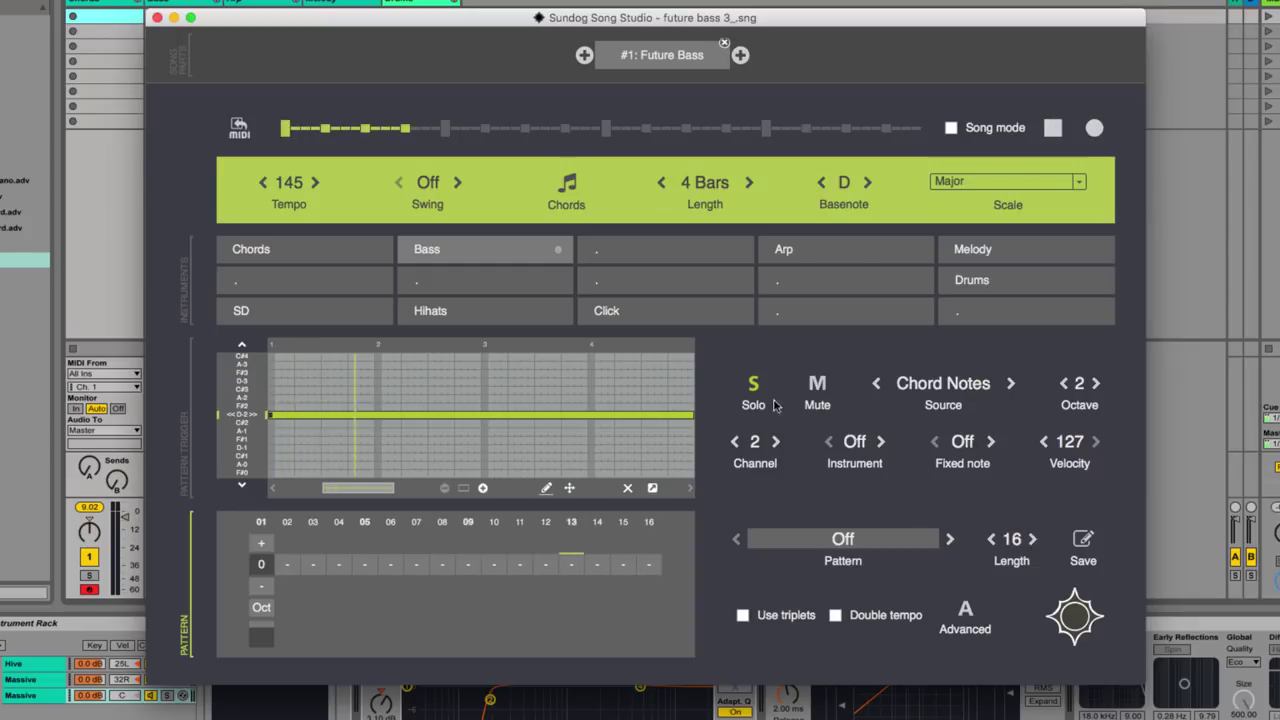
left_click(754, 388)
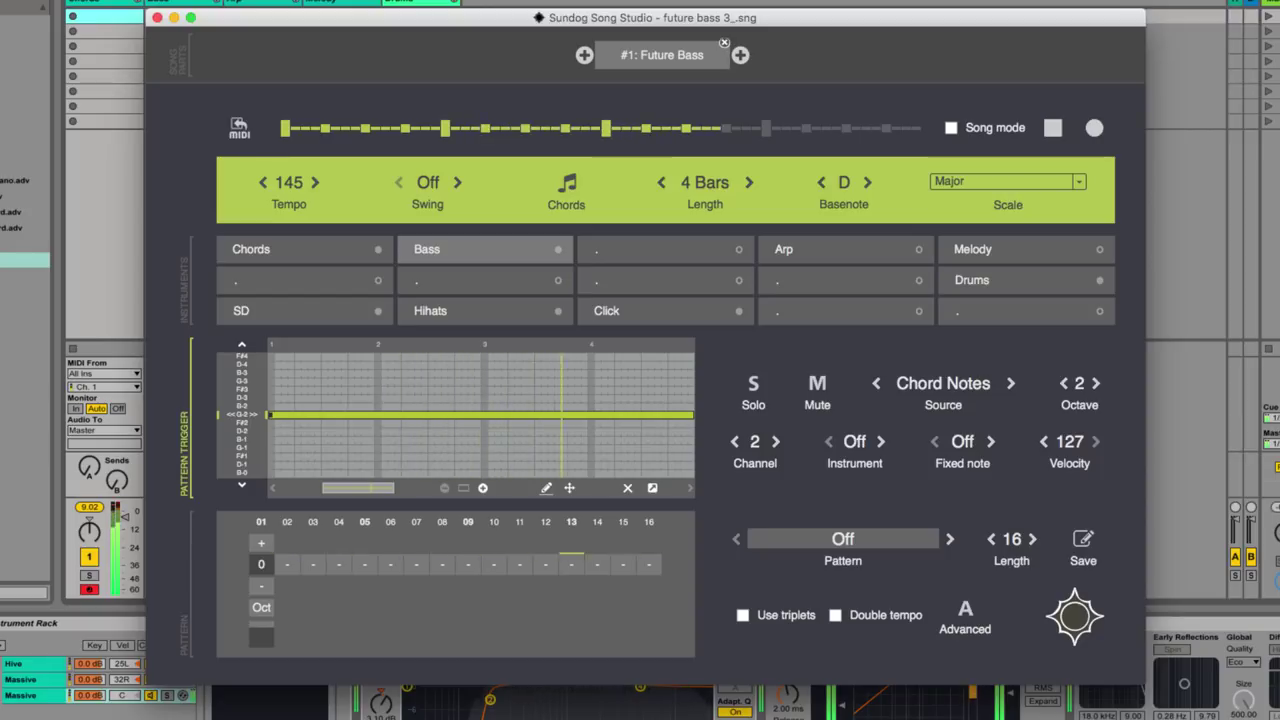
left_click(662, 615)
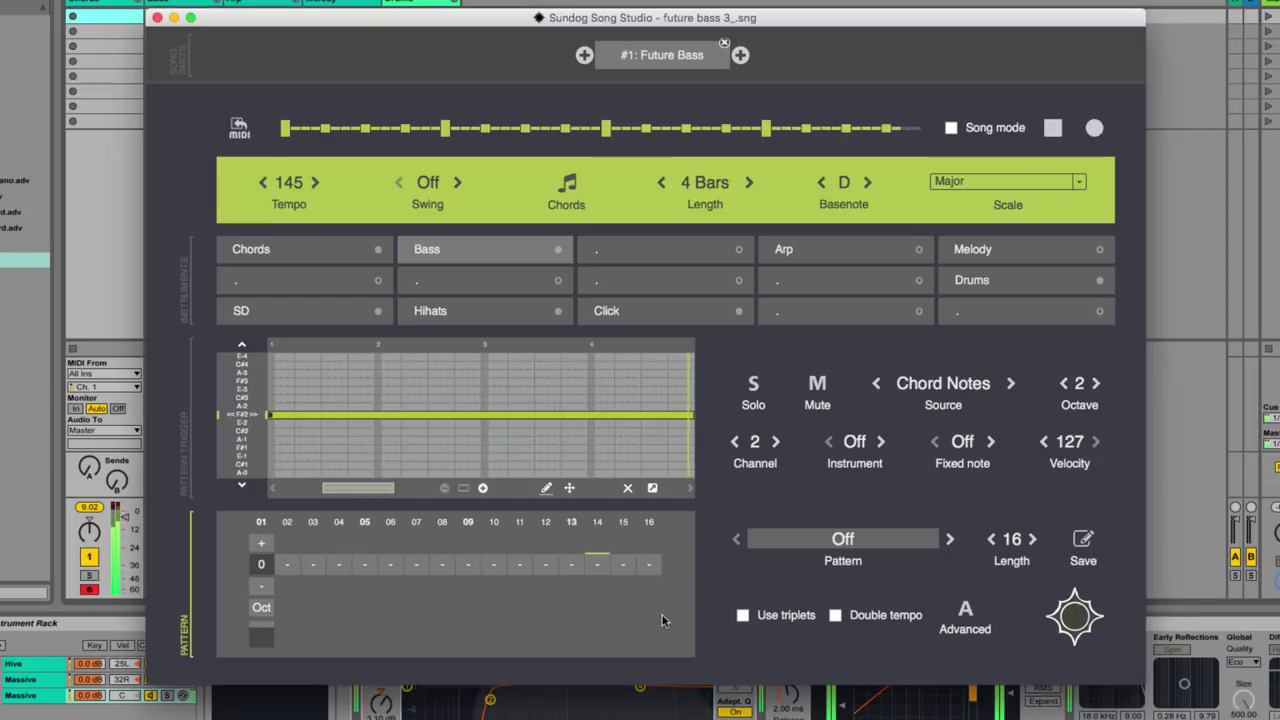
key("space")
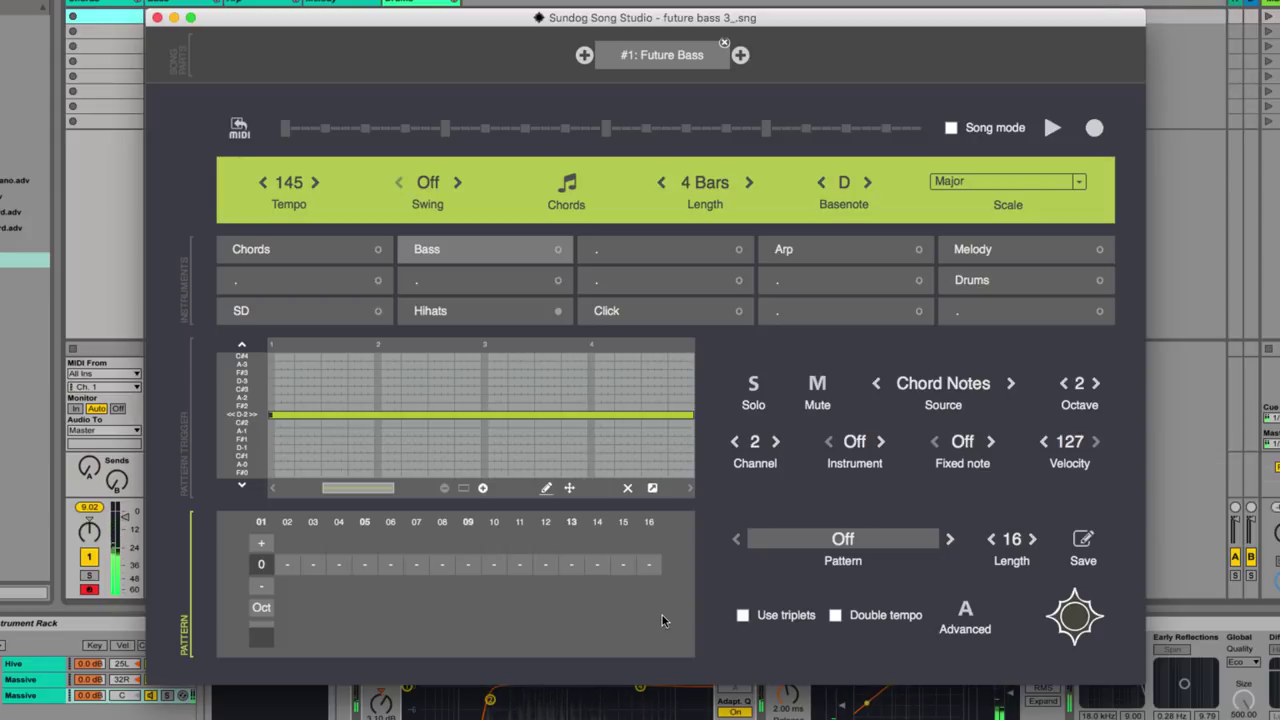
Add a hold on bass step 9 and a second note on step 13, previewing playback.
left_click(467, 565)
key("space")
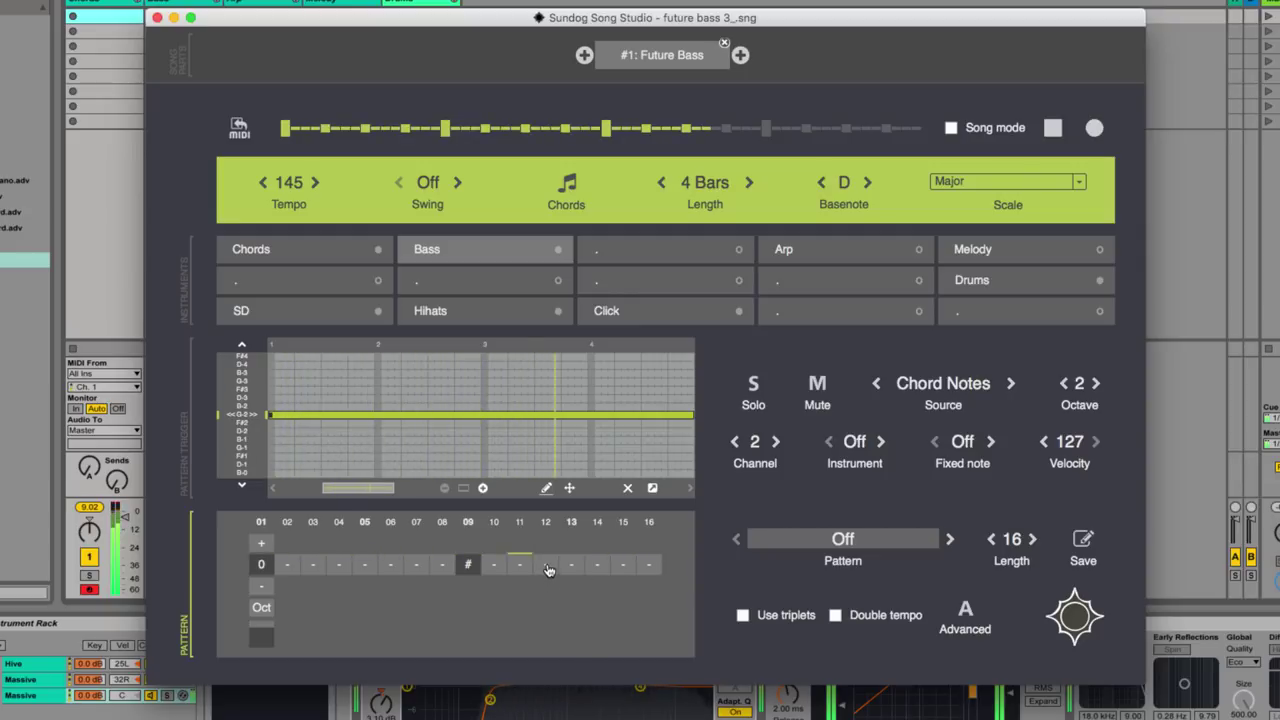
left_click(574, 565)
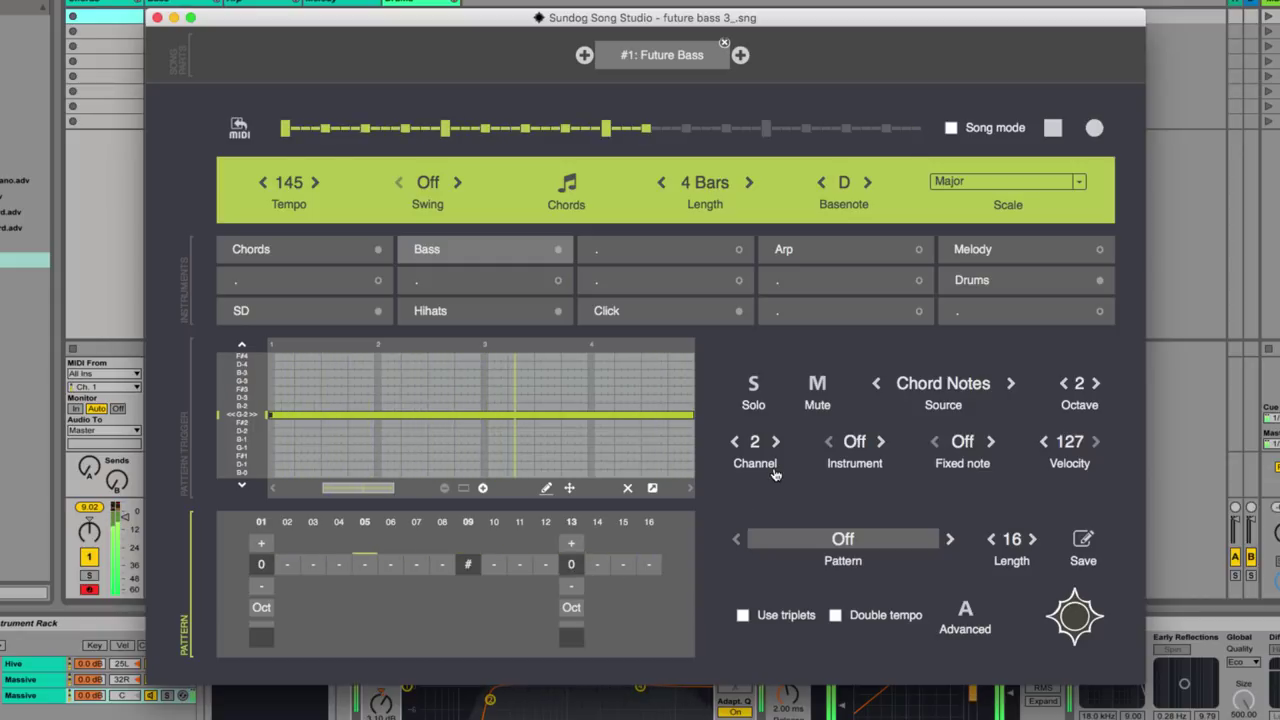
key("space")
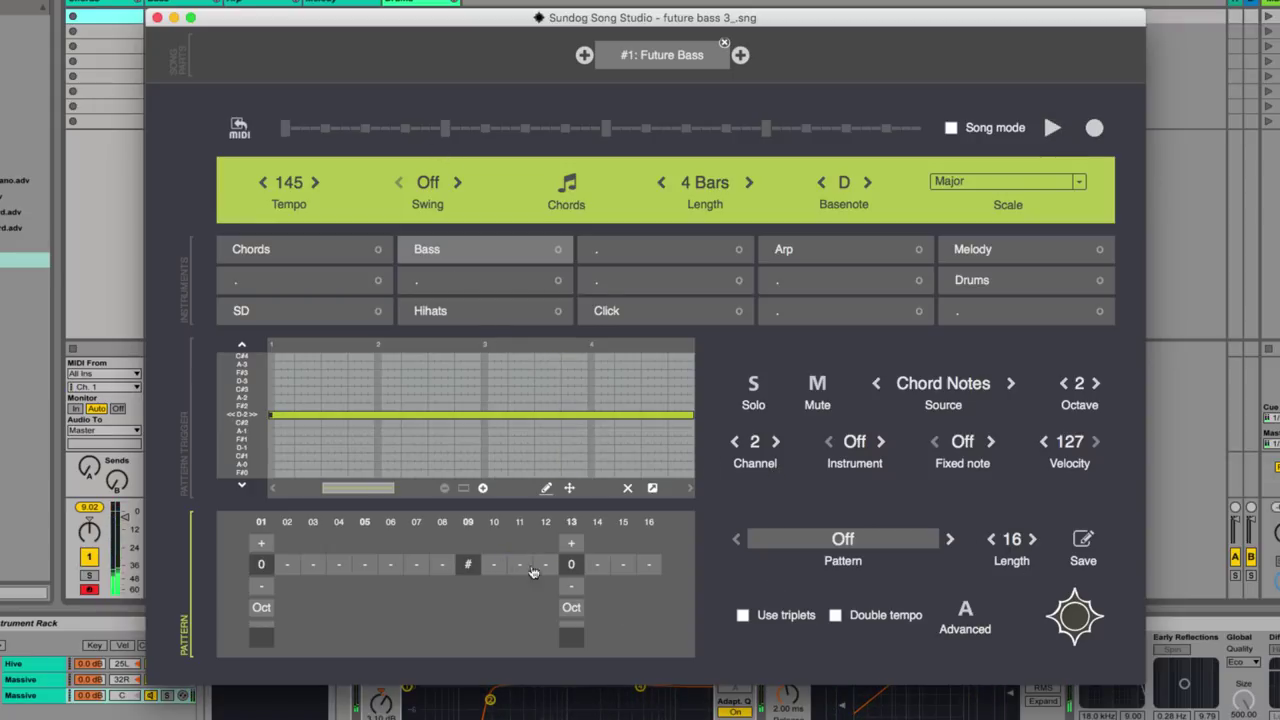
Select the Arp instrument, make it follow Chord Notes, and solo it.
left_click(826, 250)
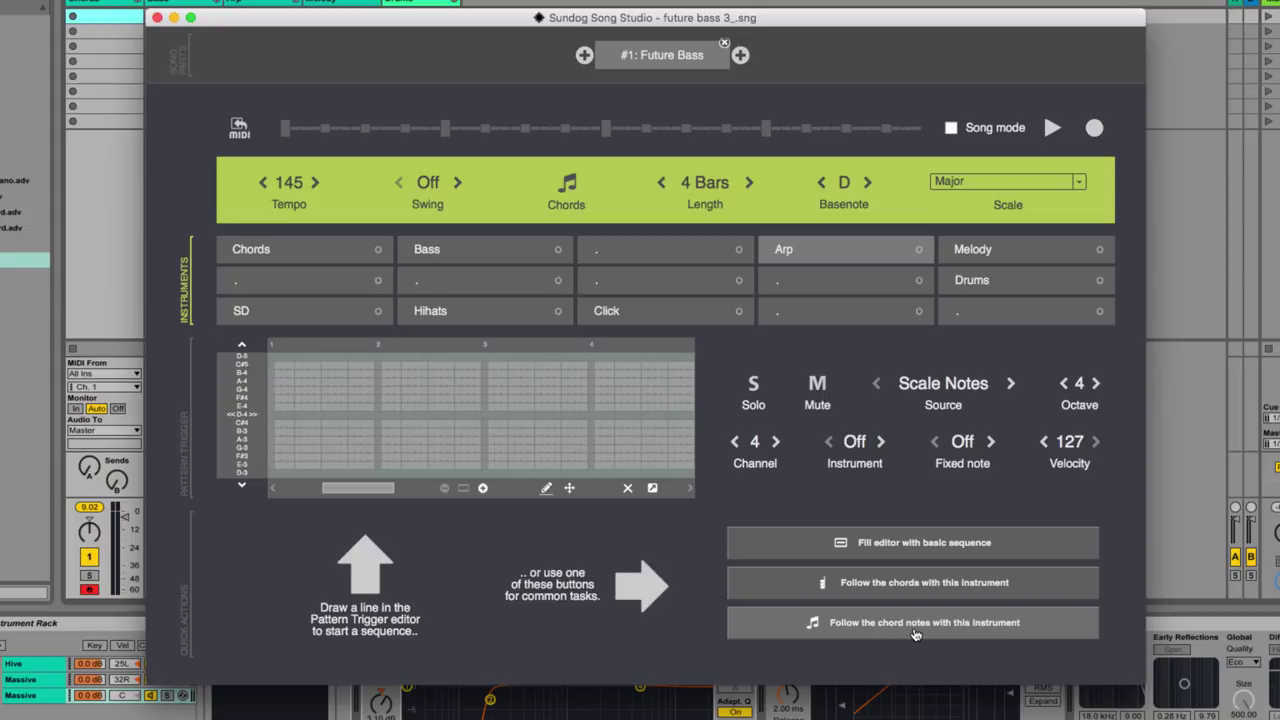
left_click(914, 632)
left_click(757, 400)
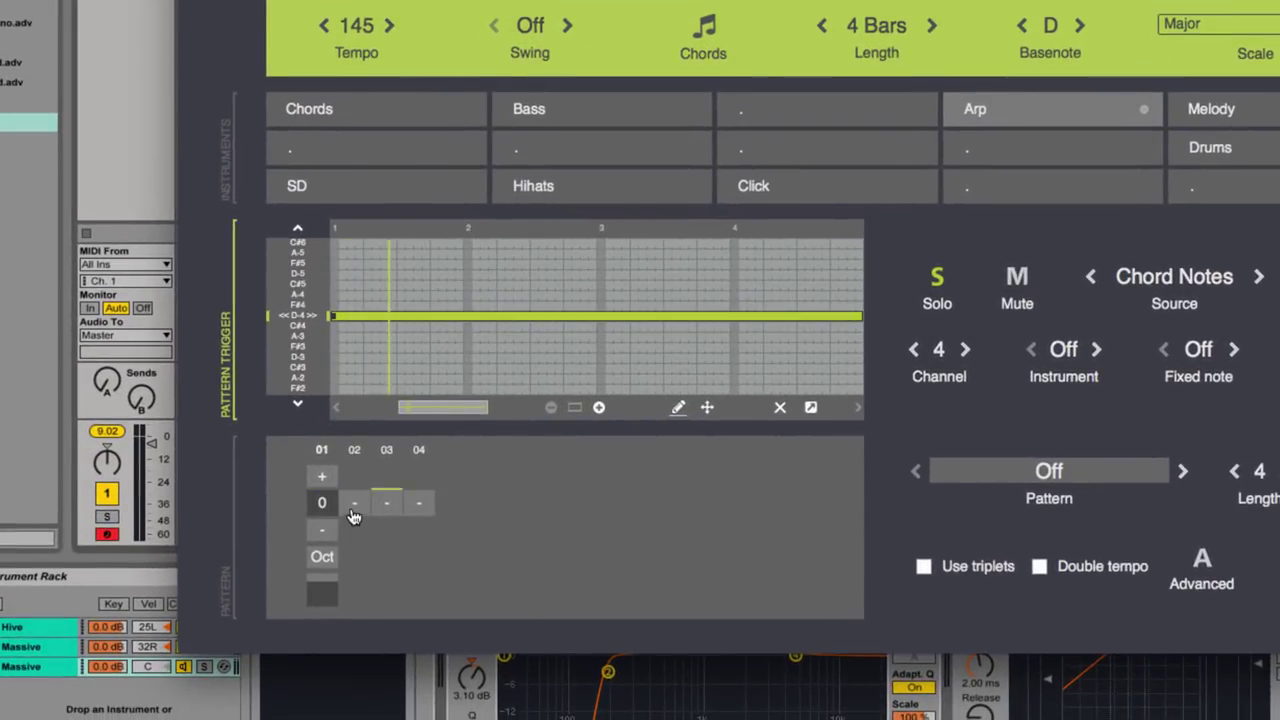
Build the four-step Arp pattern climbing 0, +1, +2, +3, then stop playback.
left_click(287, 564)
left_click(387, 503)
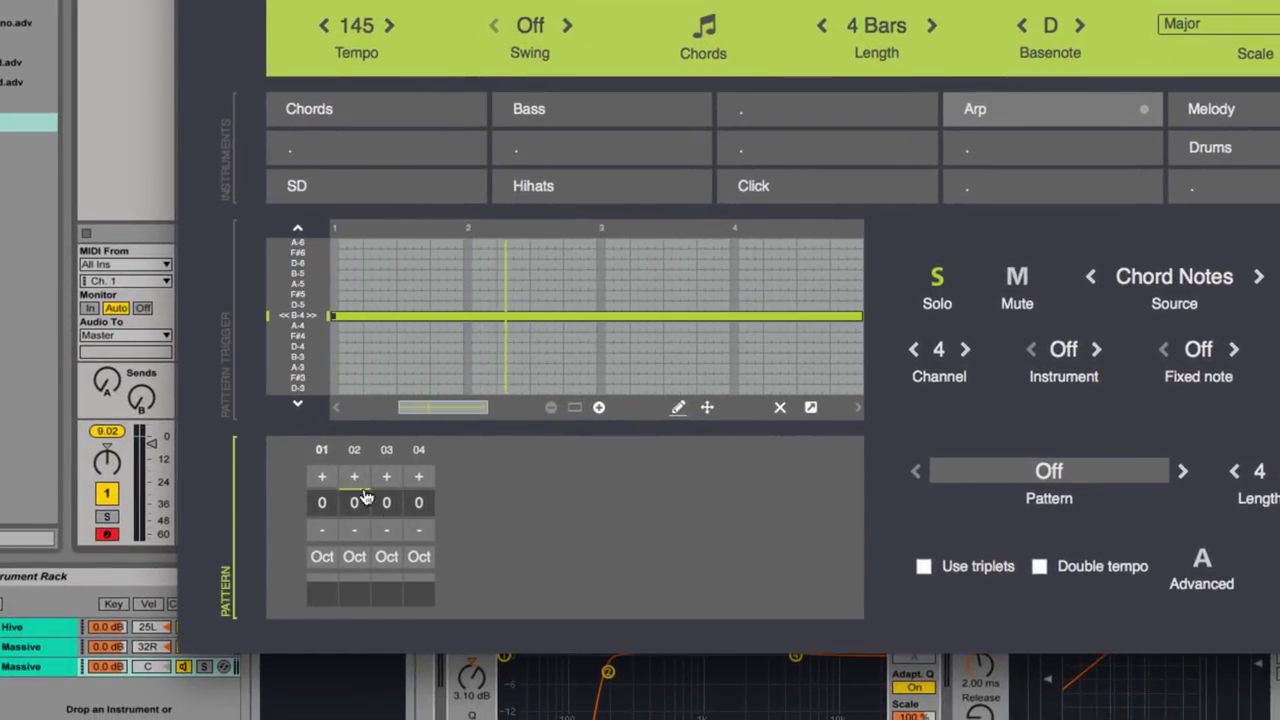
left_click(354, 476)
left_click(387, 476)
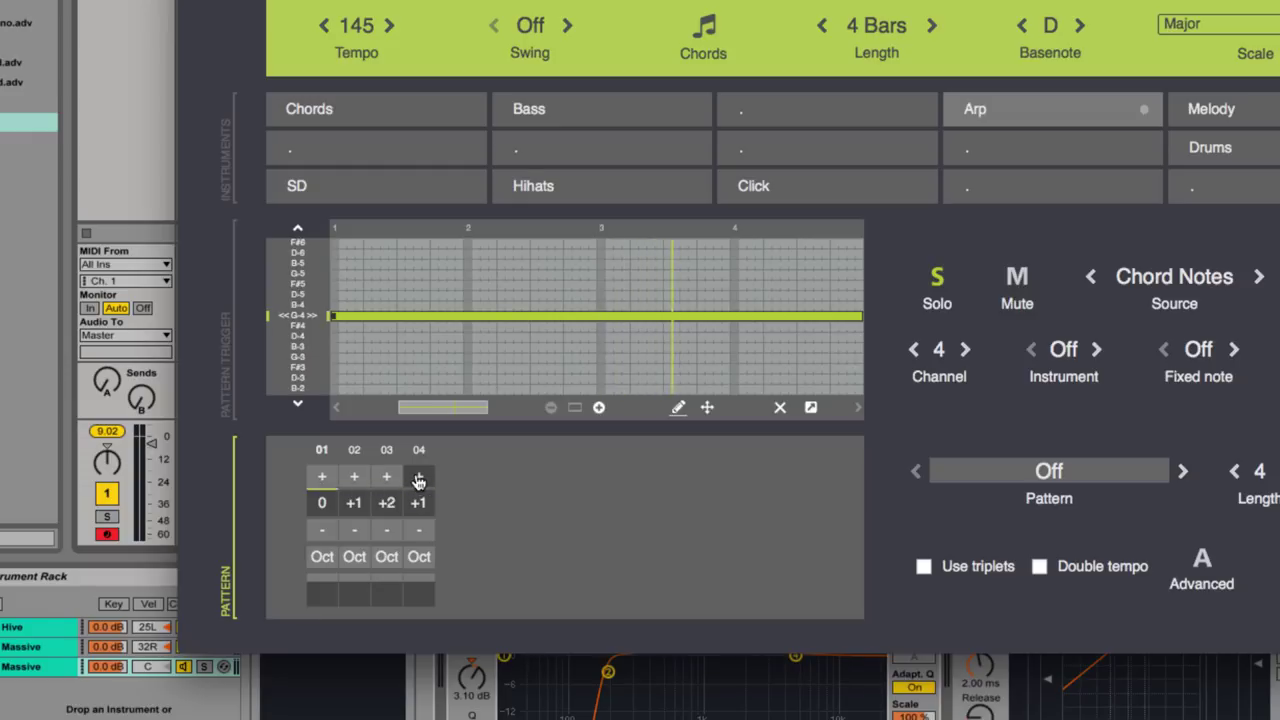
left_click(419, 476)
left_click(419, 476)
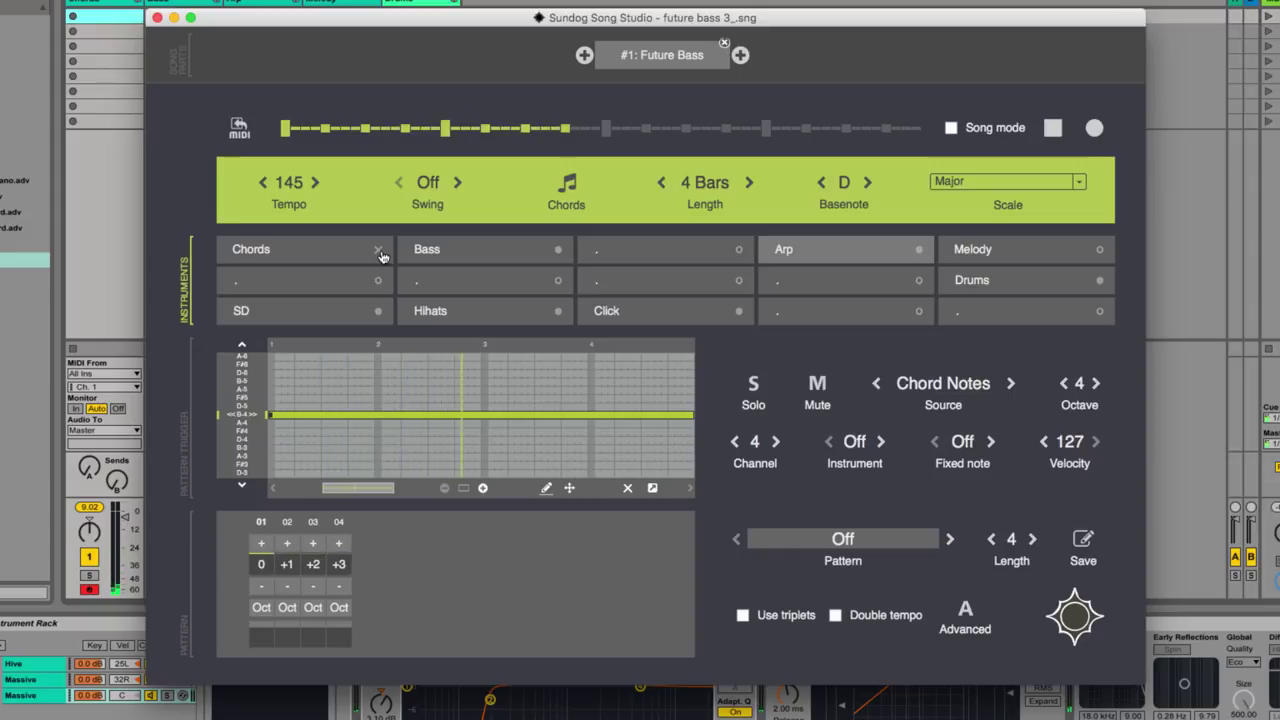
key("space")
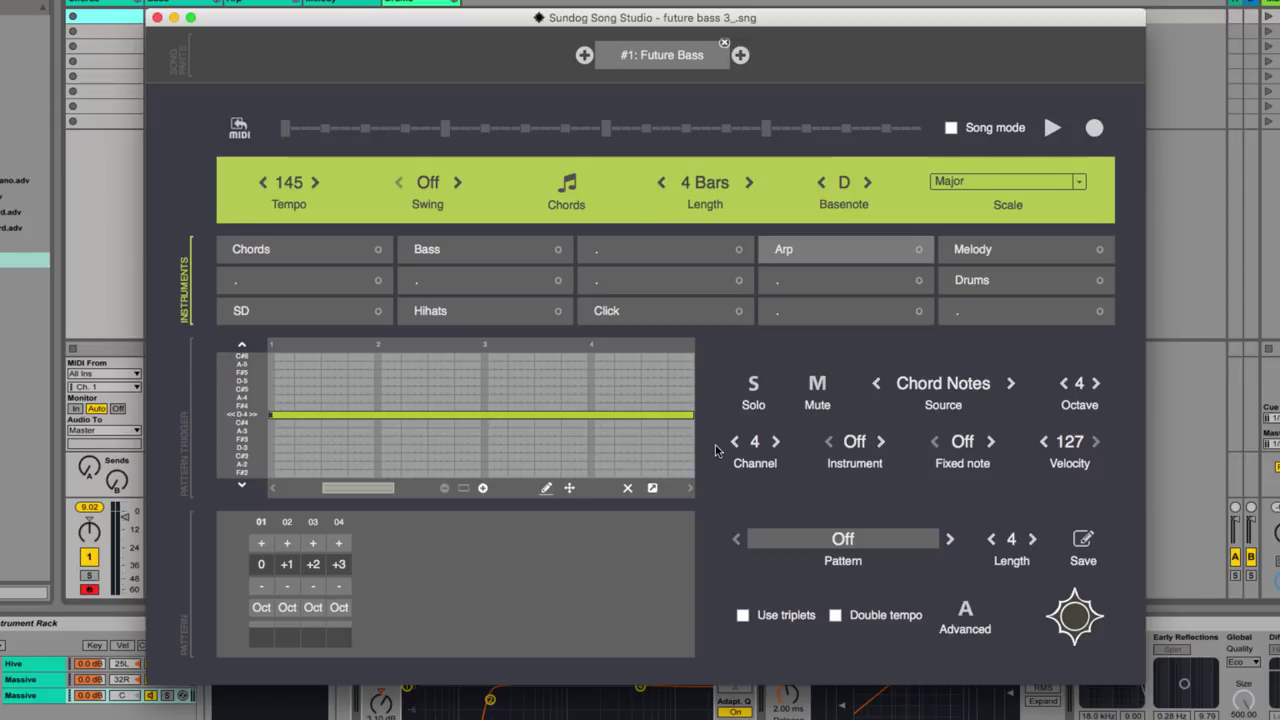
Fill the Melody editor with a basic sequence and add notes on steps 7, 9, 11 and 13.
left_click(1014, 258)
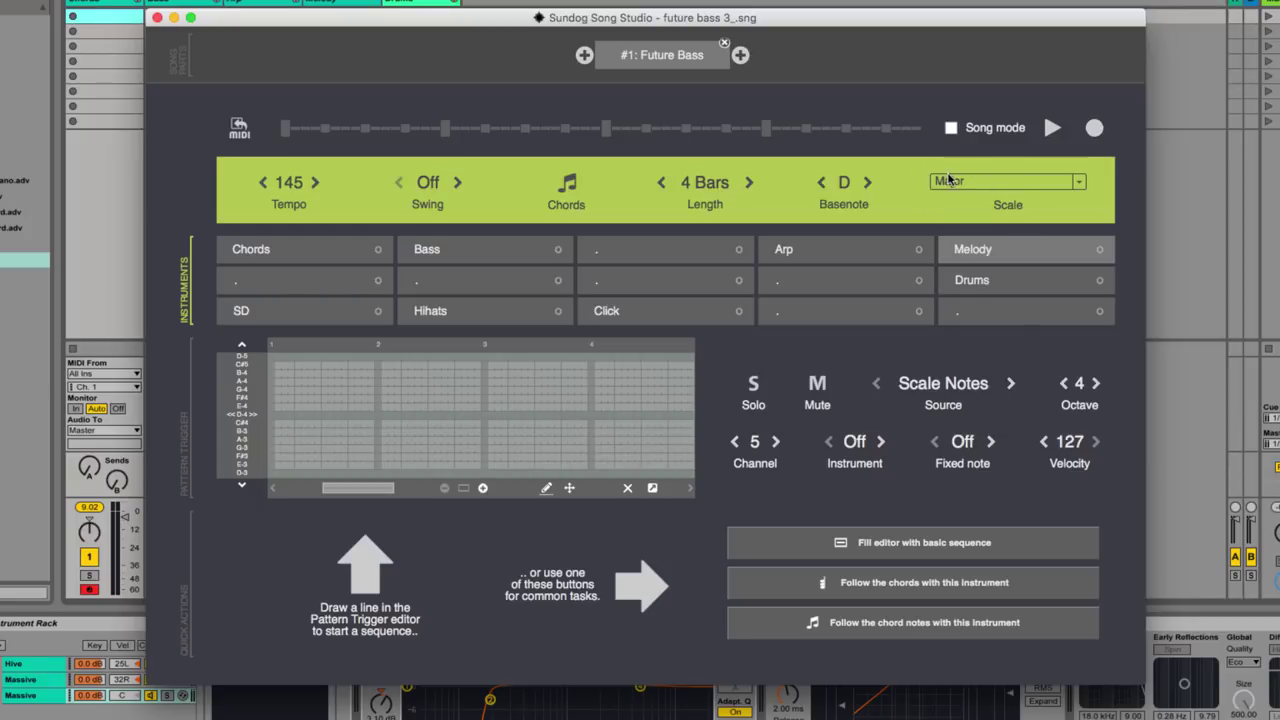
left_click(954, 544)
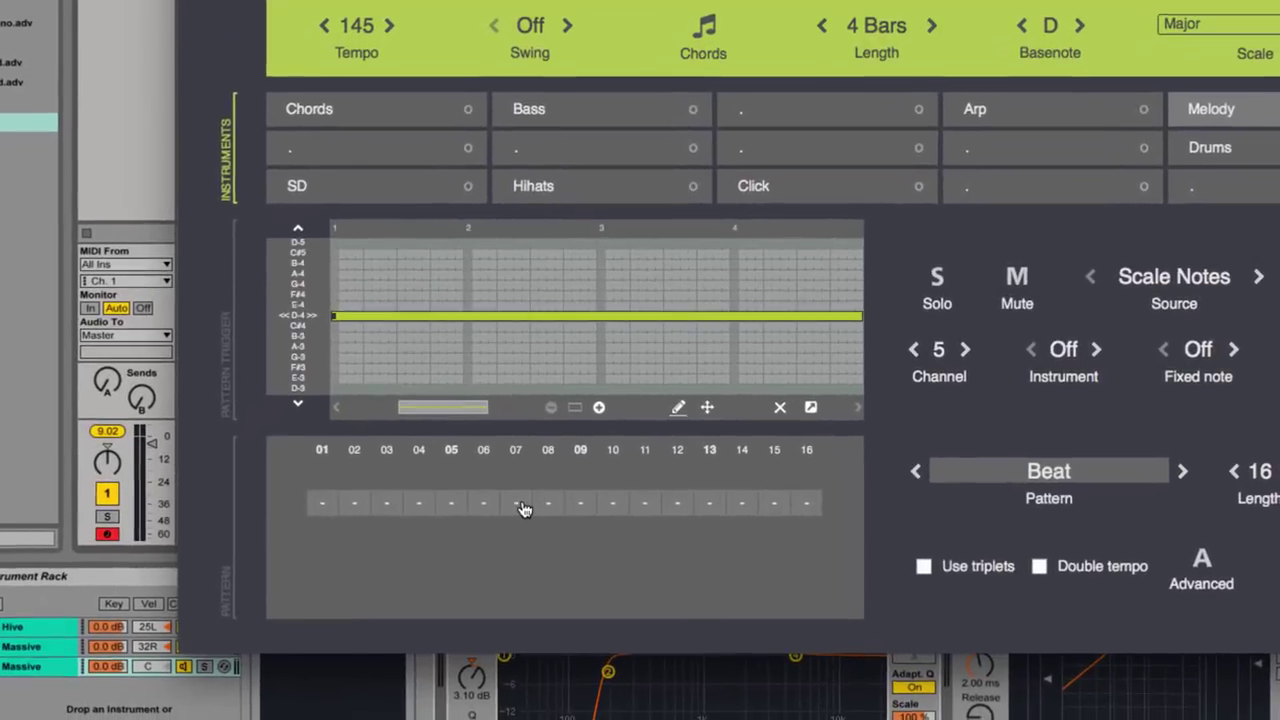
left_click(516, 503)
left_click(580, 503)
left_click(645, 503)
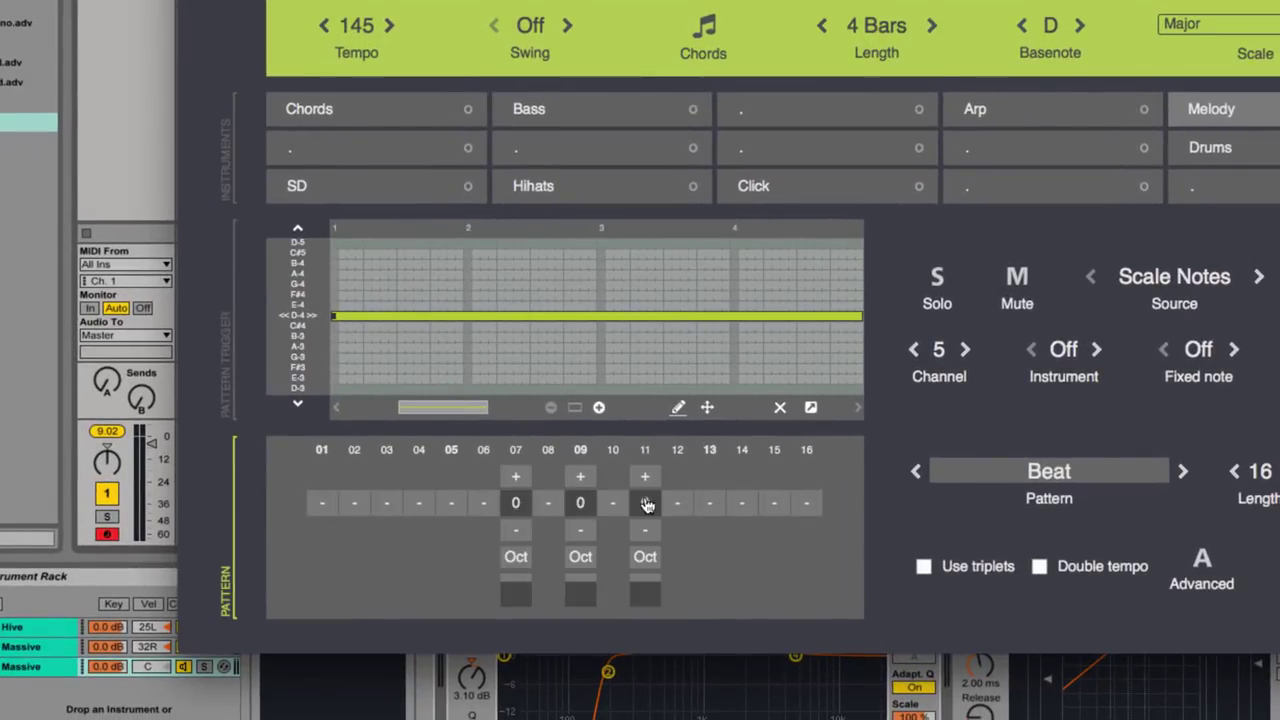
left_click(709, 503)
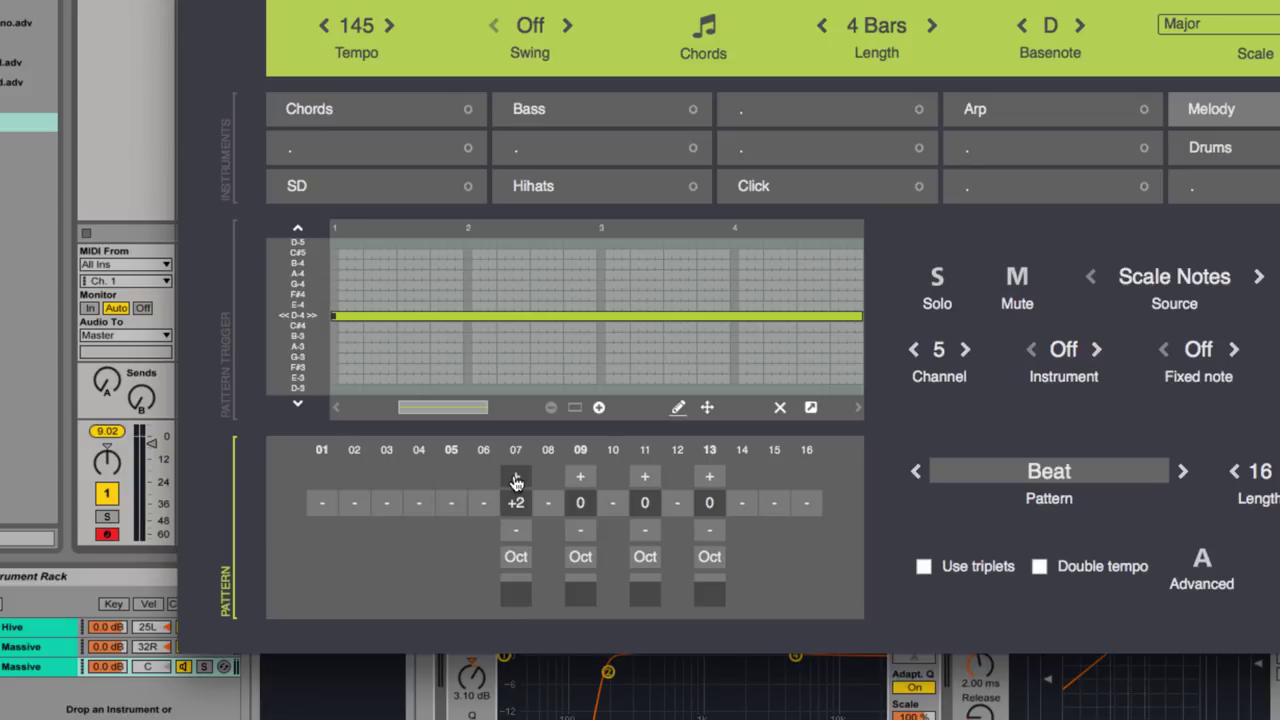
Raise step 11 to +2 and shift step 9 up an octave, with ties after steps 11 and 13; solo Melody.
left_click(645, 477)
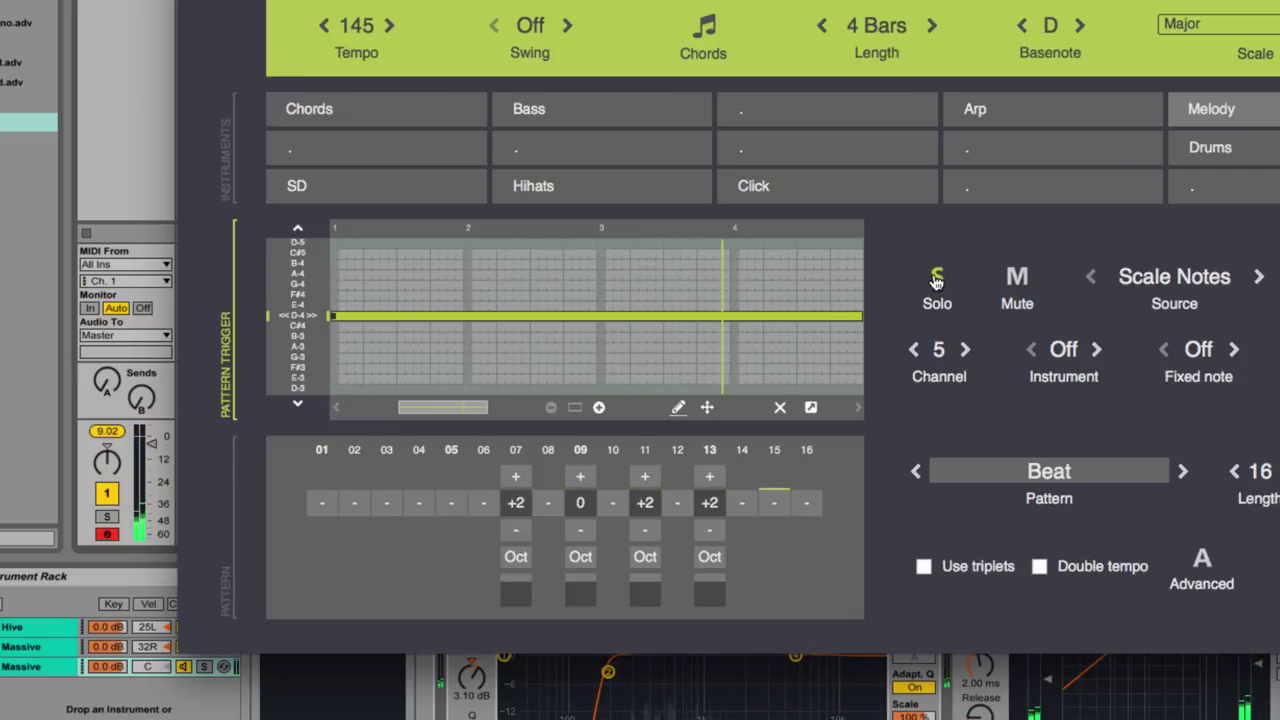
left_click(936, 280)
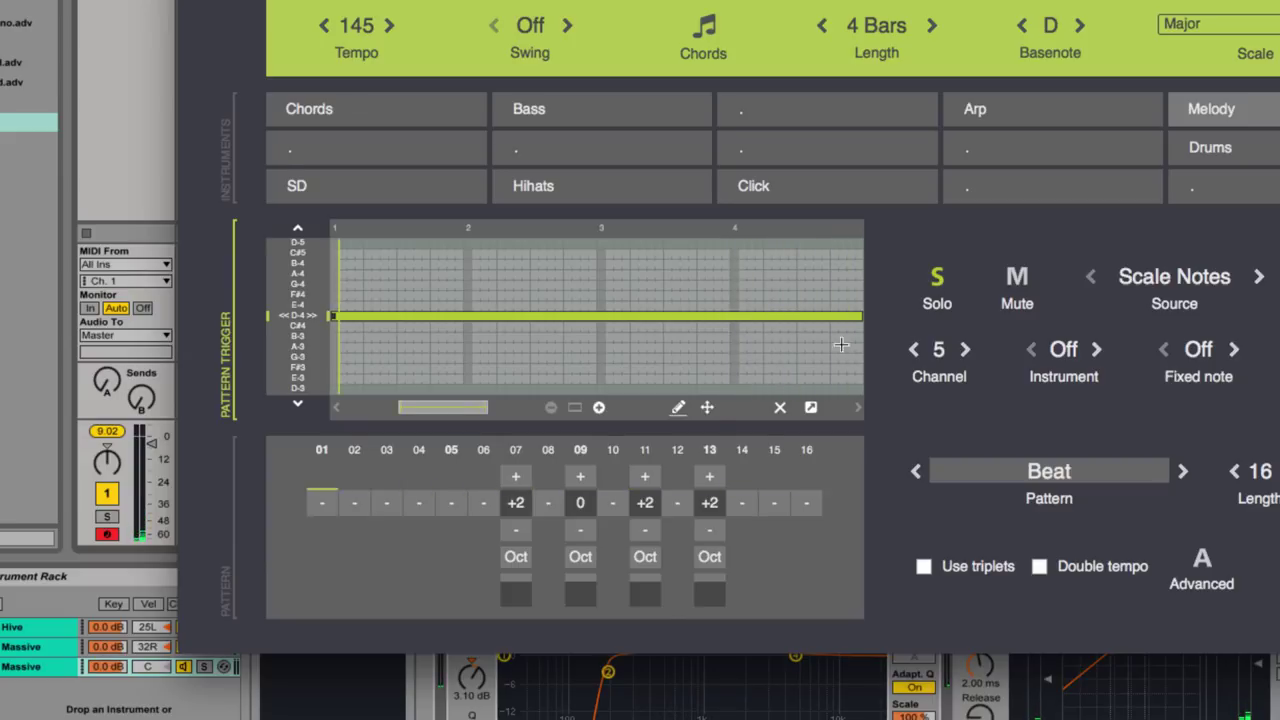
left_click(581, 558)
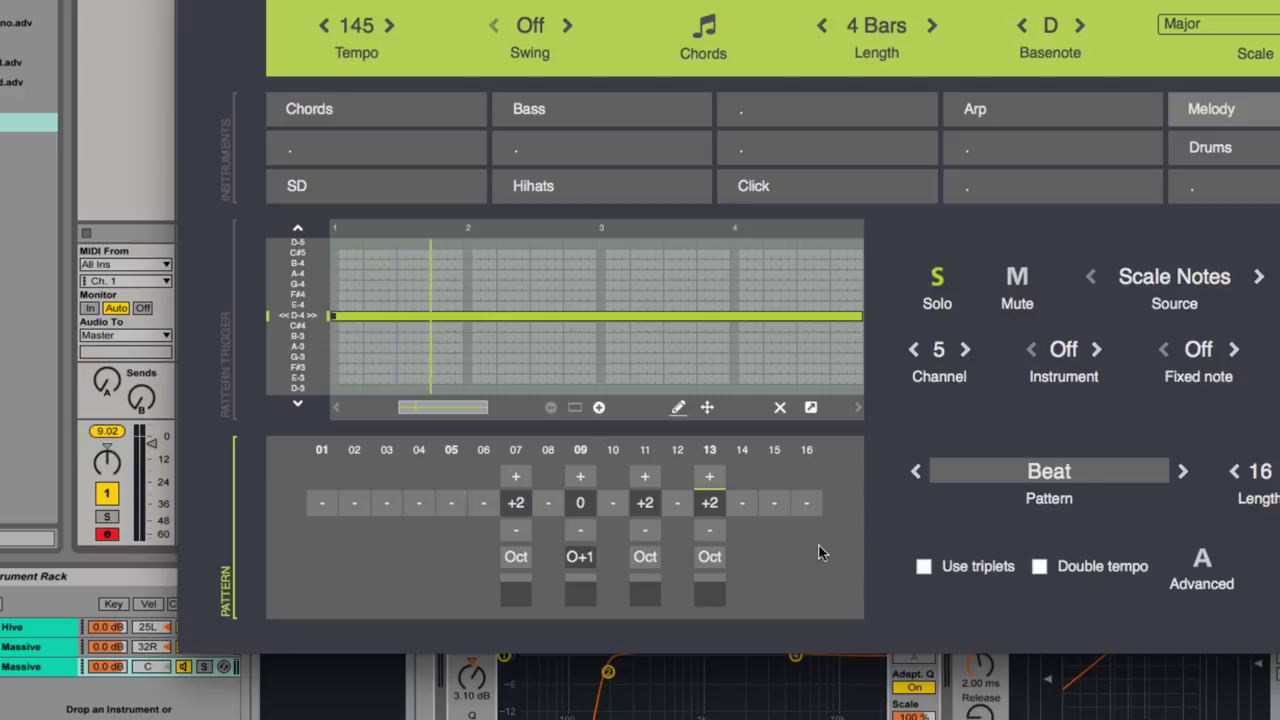
left_click(677, 503)
left_click(738, 504)
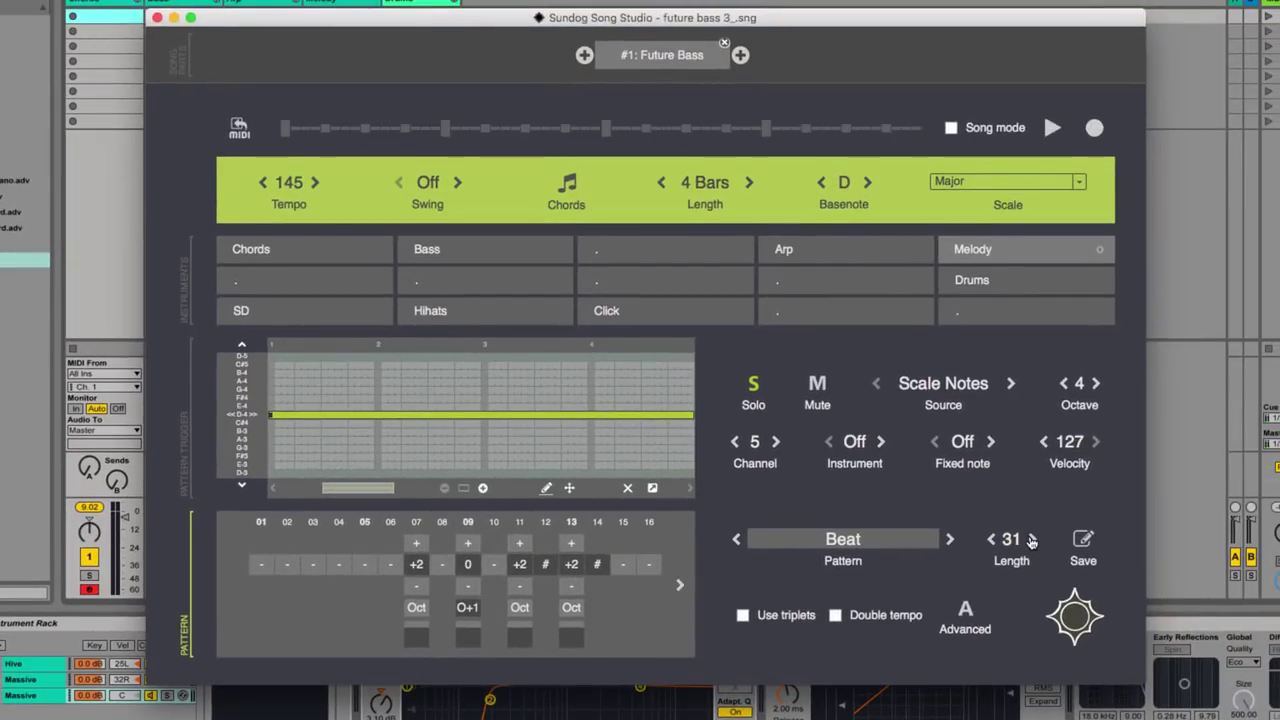
On pattern steps 17–32, add Melody notes on steps 21, 25 and 29, then start playback.
left_click(681, 586)
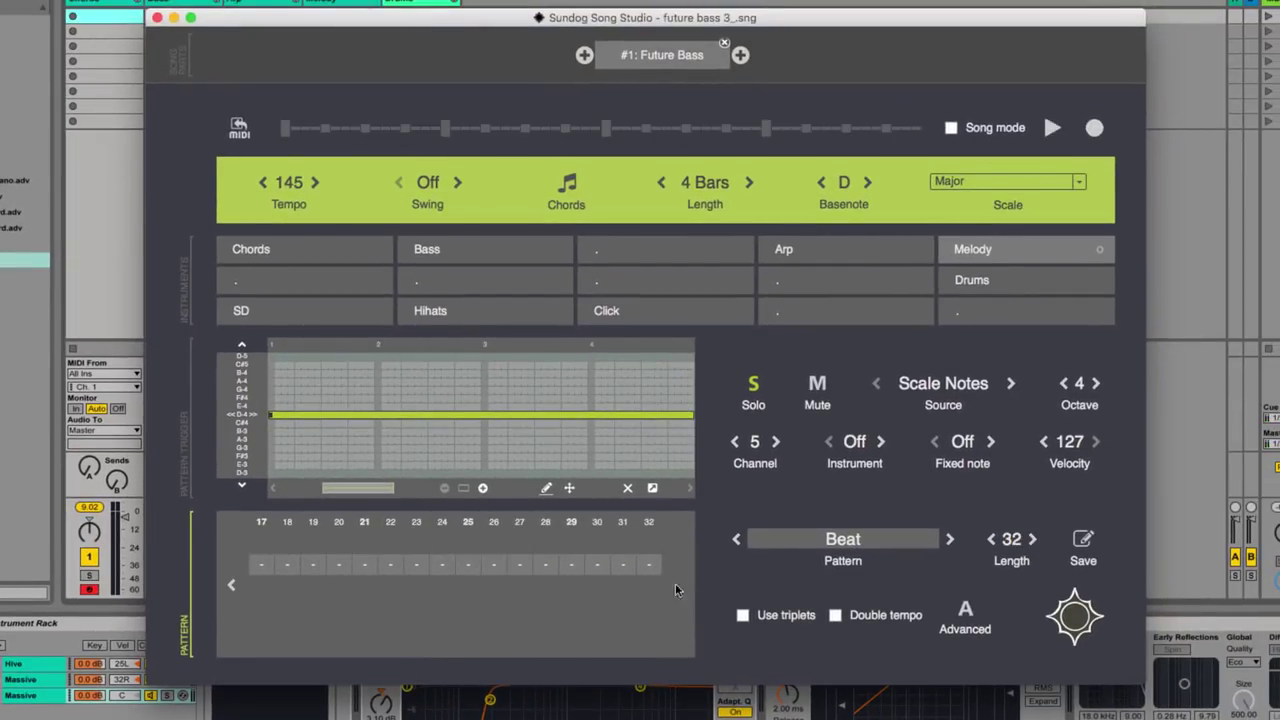
left_click(366, 563)
left_click(474, 565)
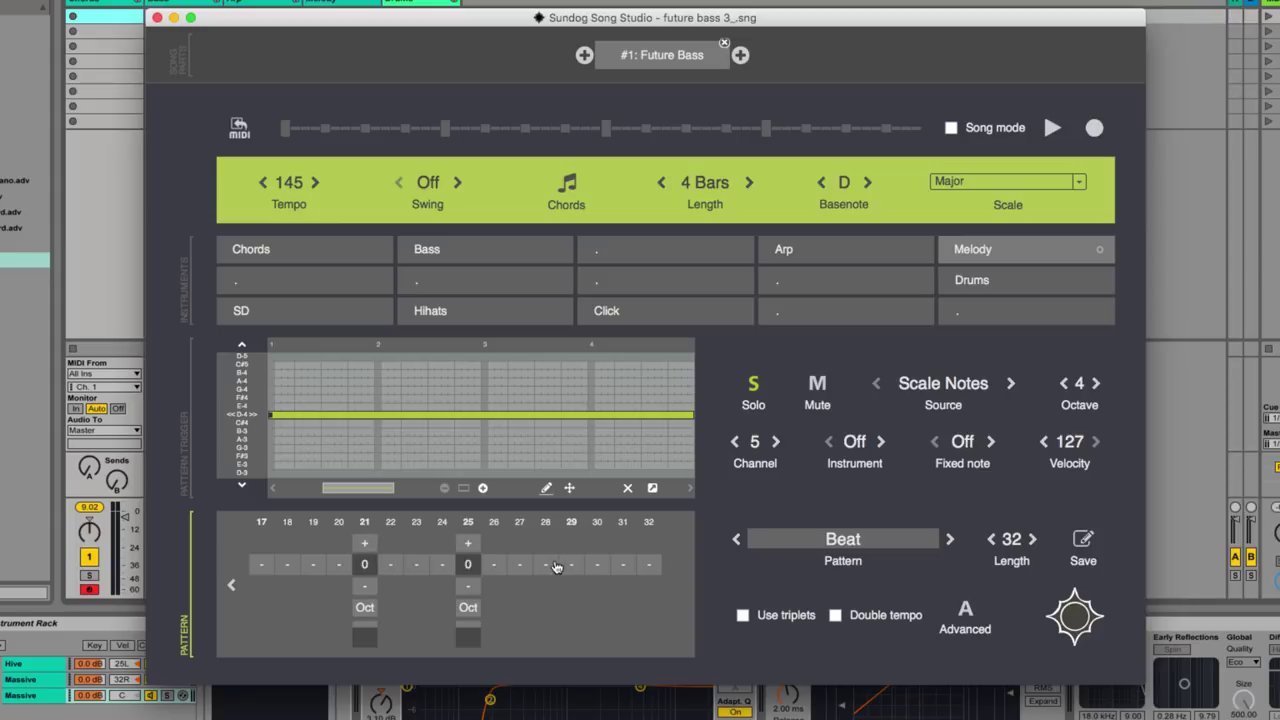
left_click(573, 565)
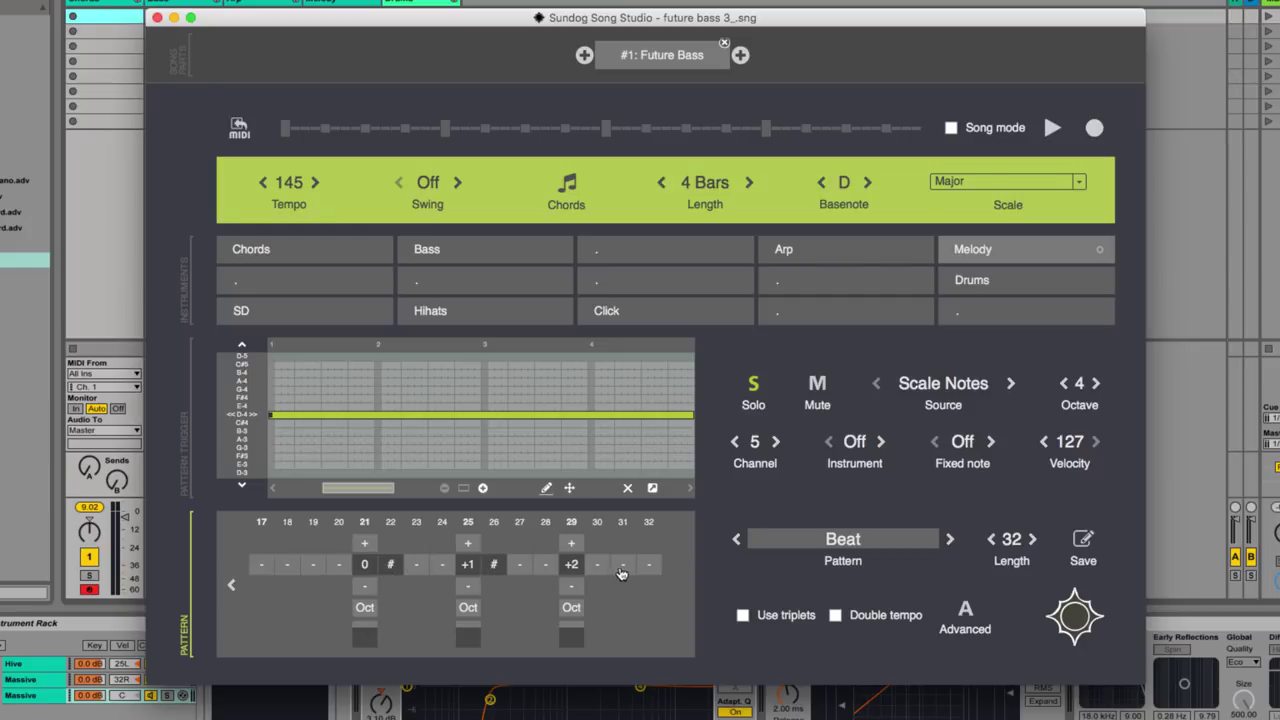
key("space")
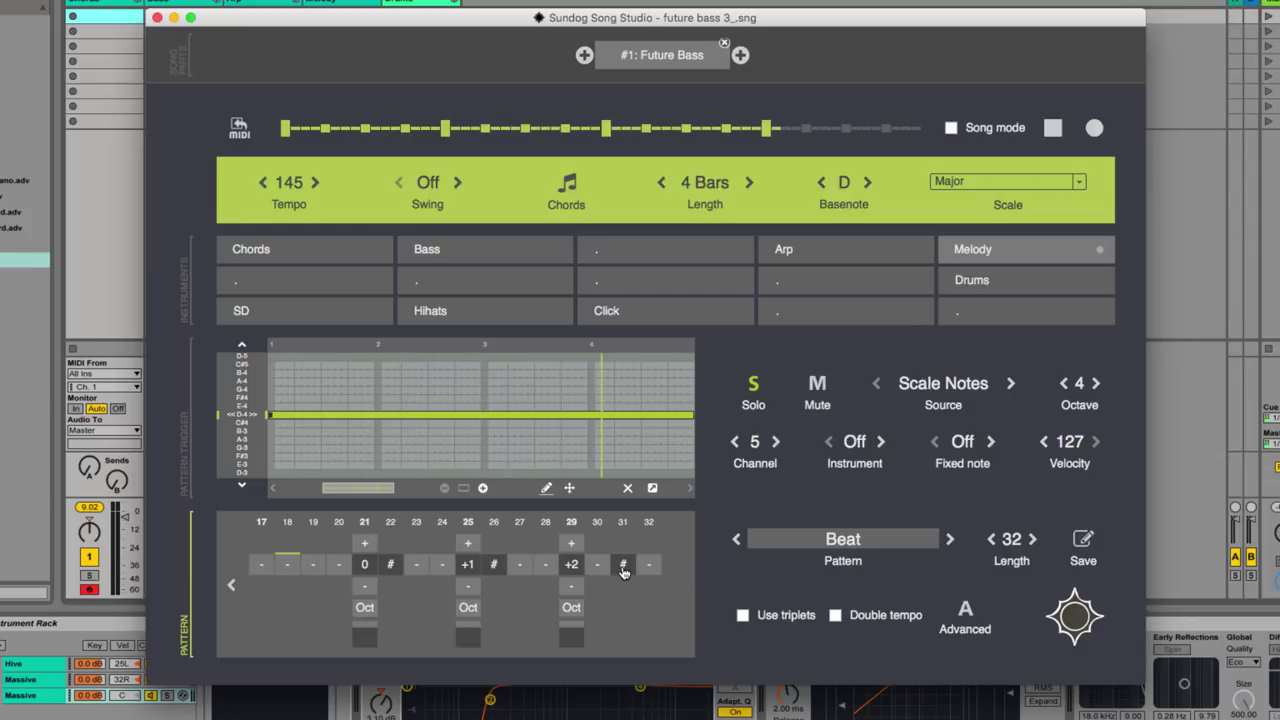
Raise the Melody trigger line to F#4 in bar 4 and turn off Melody solo.
key("space")
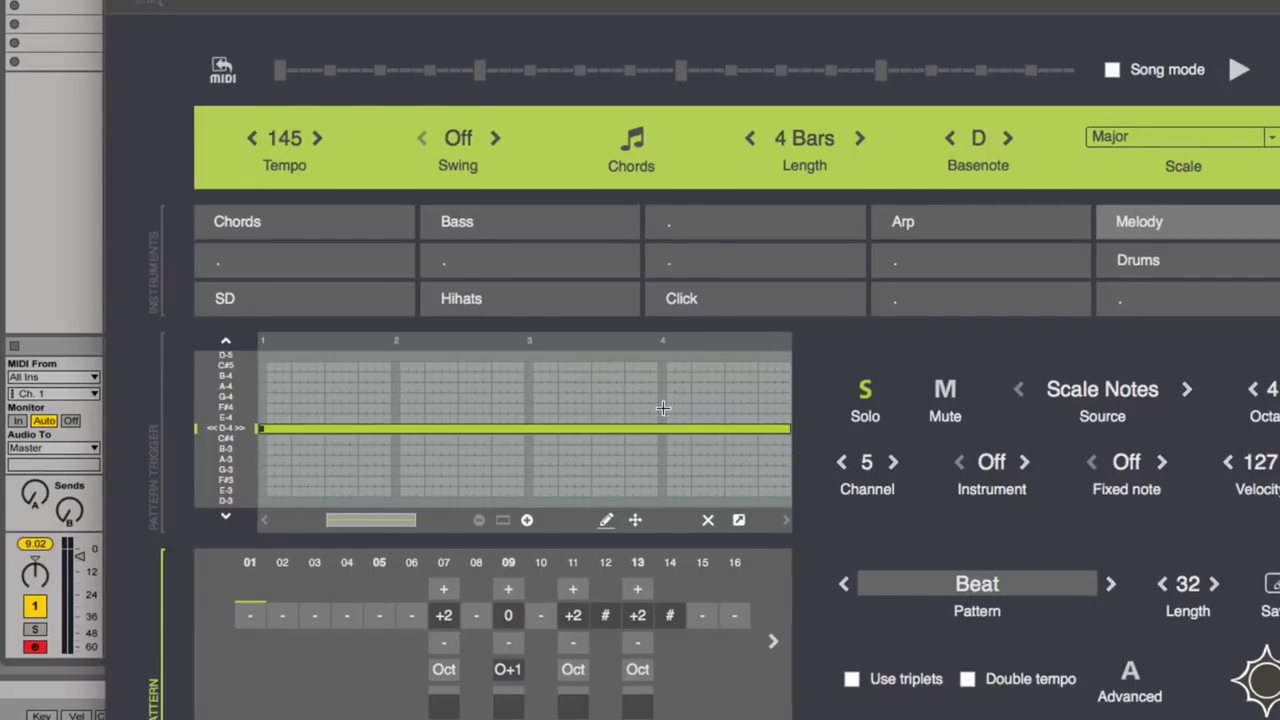
left_click(663, 408)
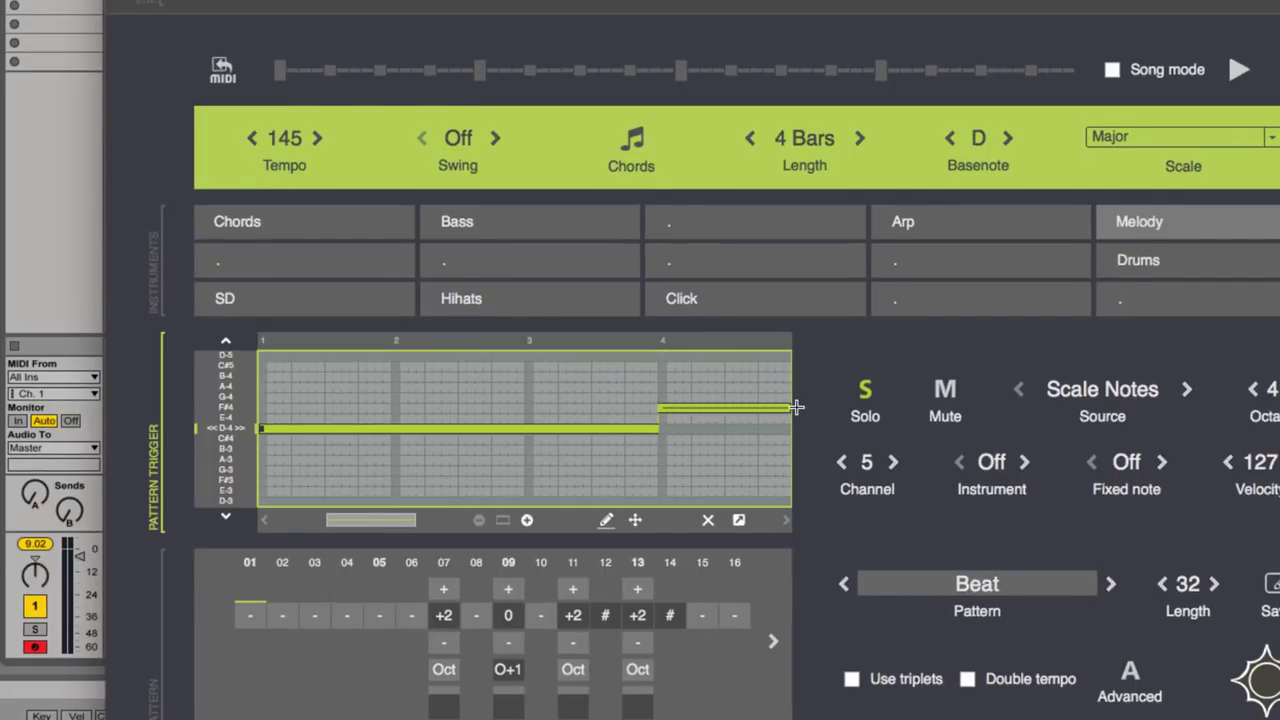
left_click_drag(796, 407, 797, 412)
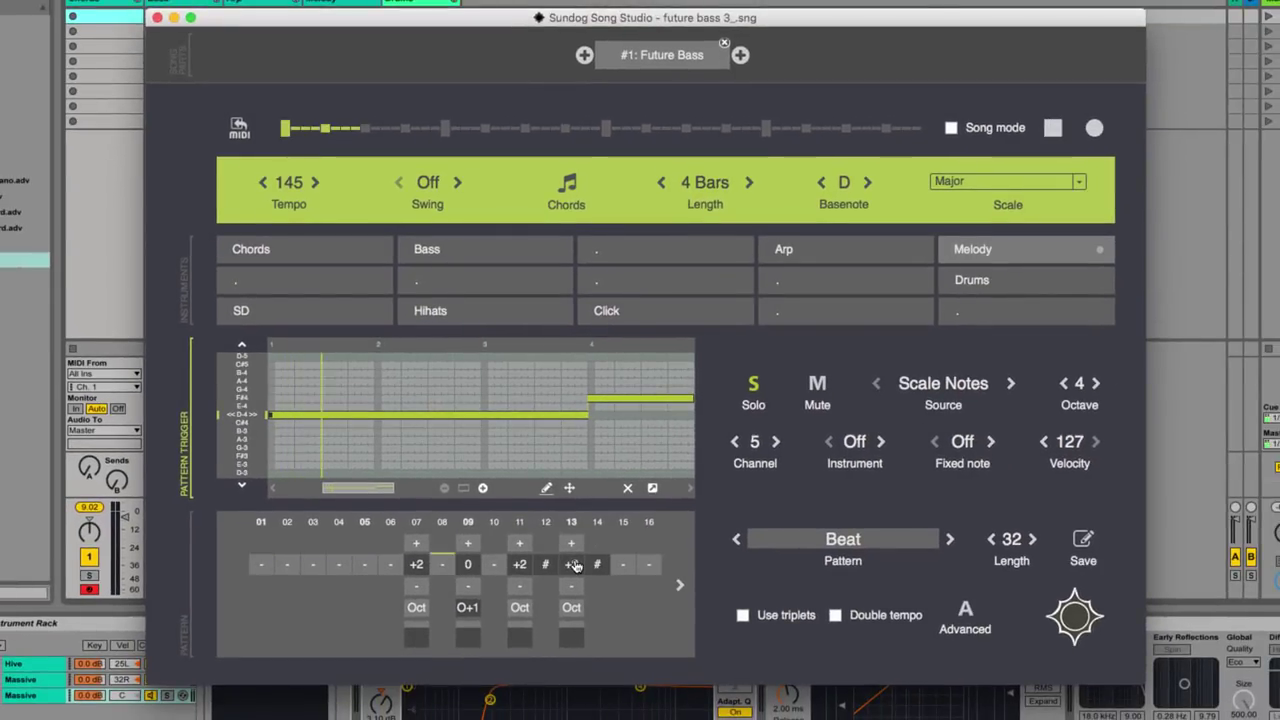
left_click(754, 390)
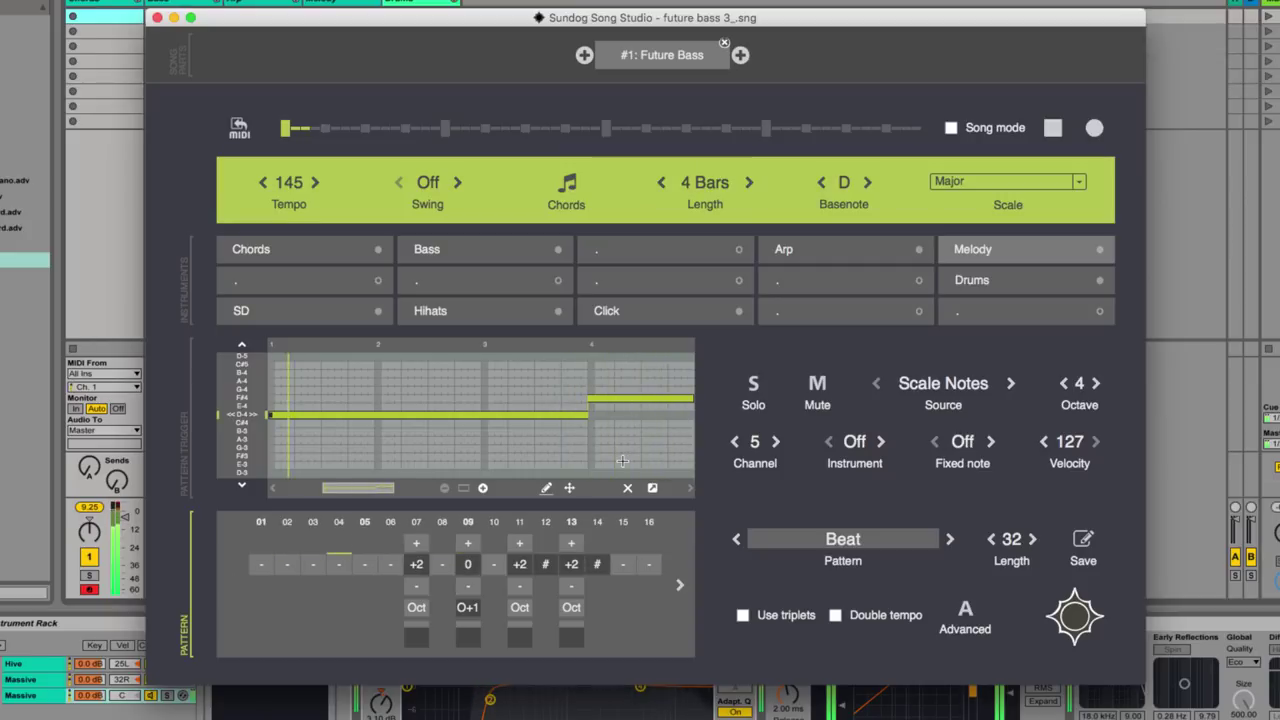
Stop playback and drag the song's MIDI into Ableton's first scene clip slot.
key("space")
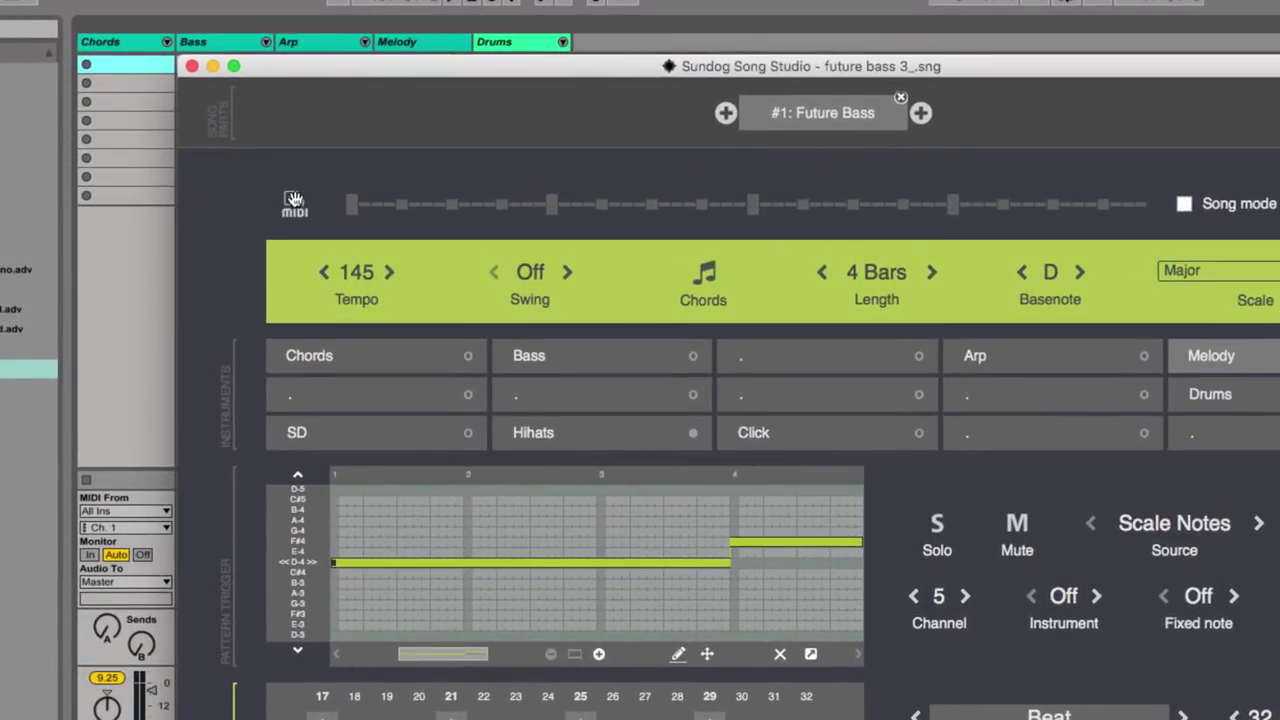
left_click_drag(295, 198, 132, 64)
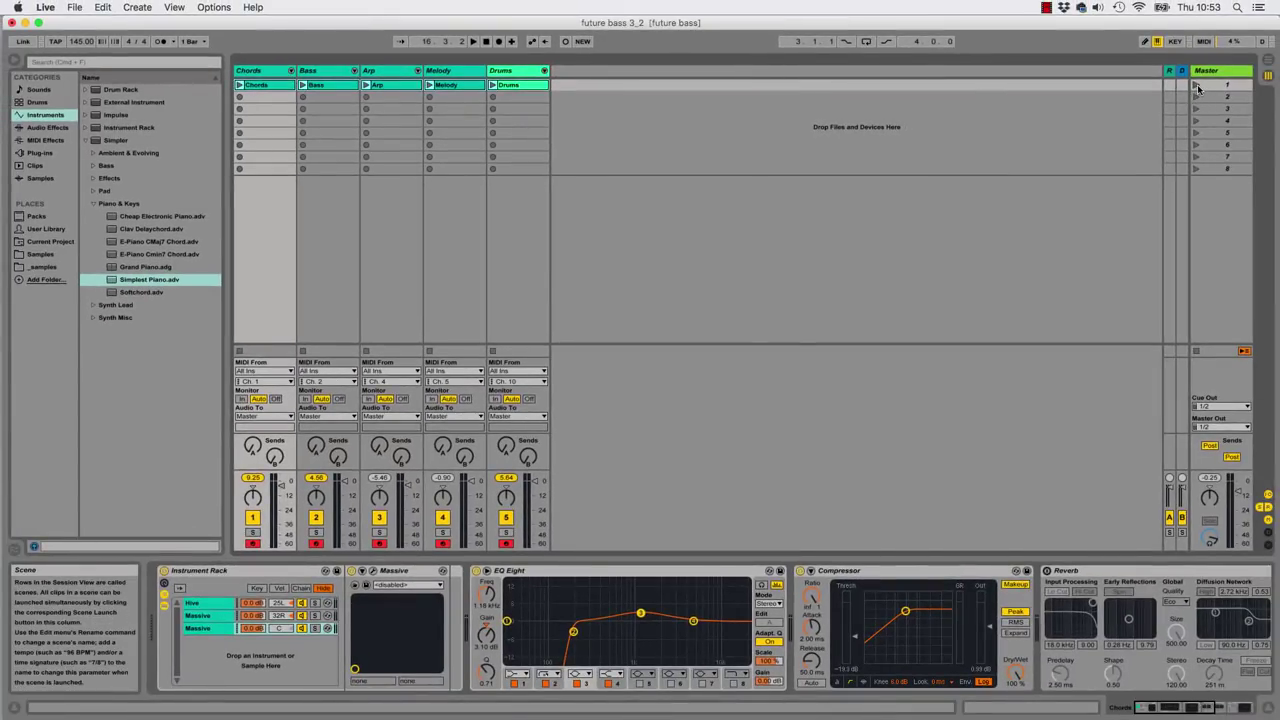
Launch Scene 1 and inspect the notes of the Chords, Bass, Arp and Melody clips.
left_click(1196, 85)
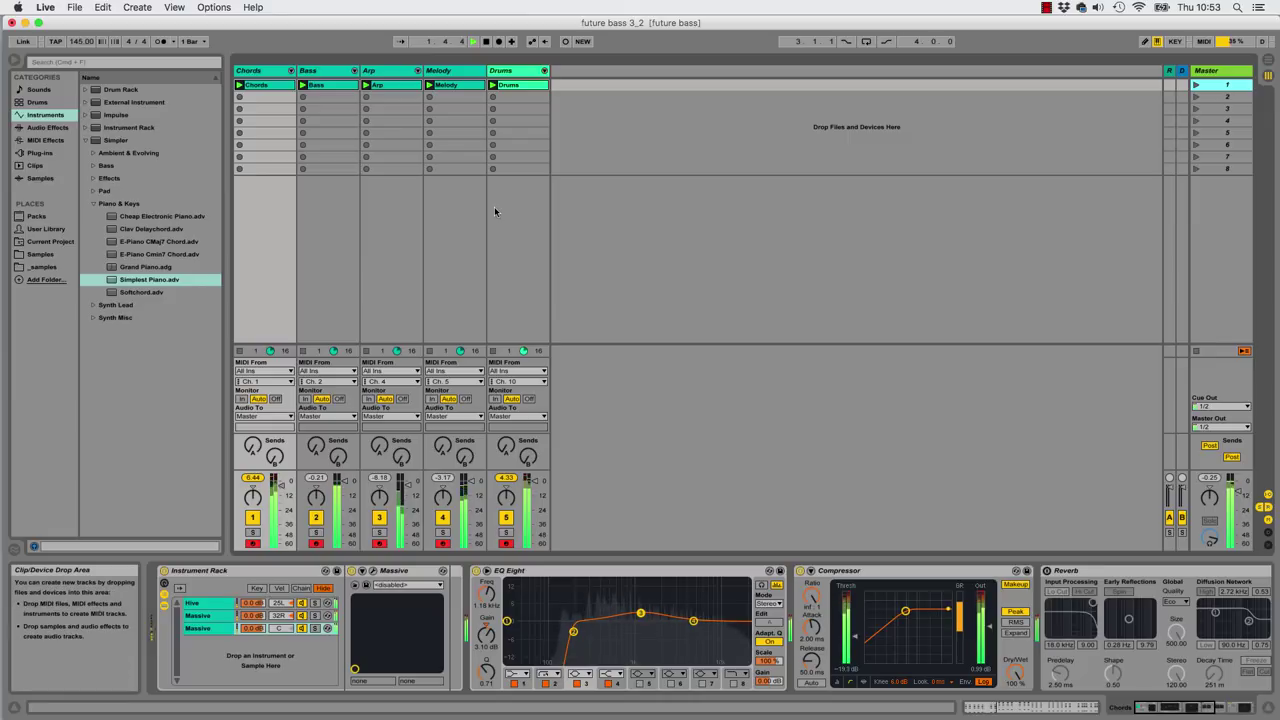
double_click(274, 86)
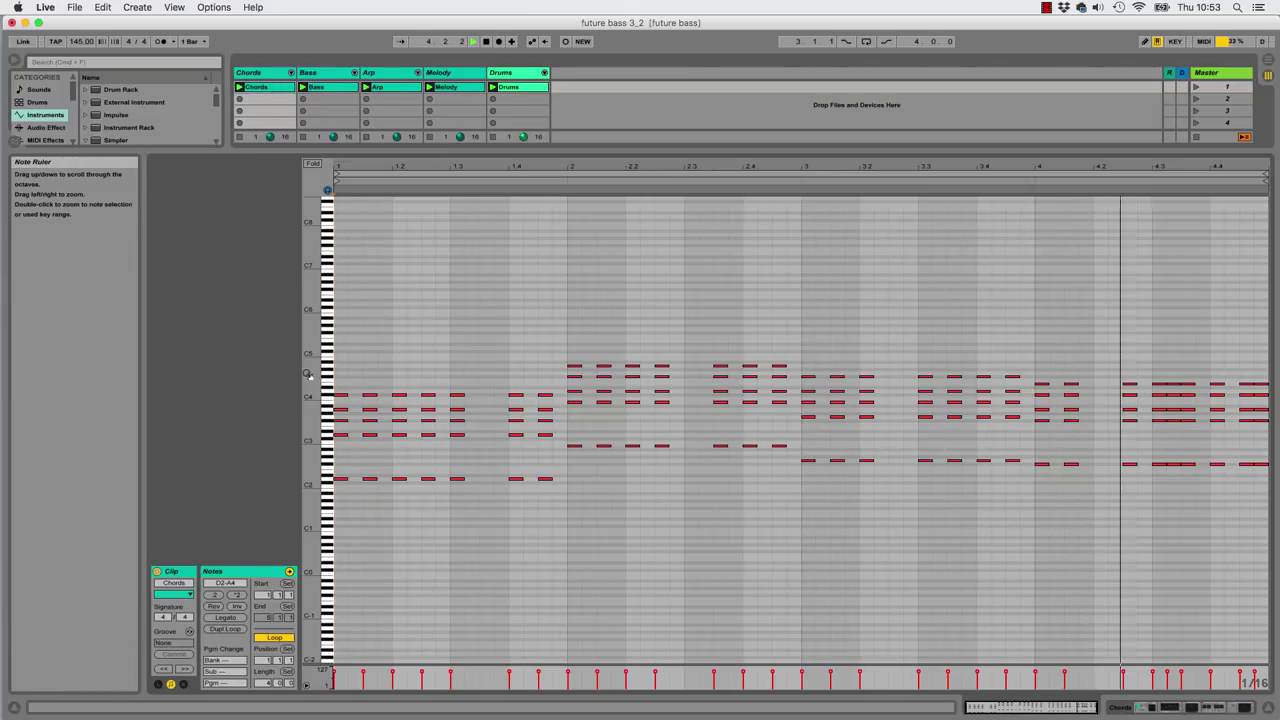
left_click_drag(327, 300, 365, 245)
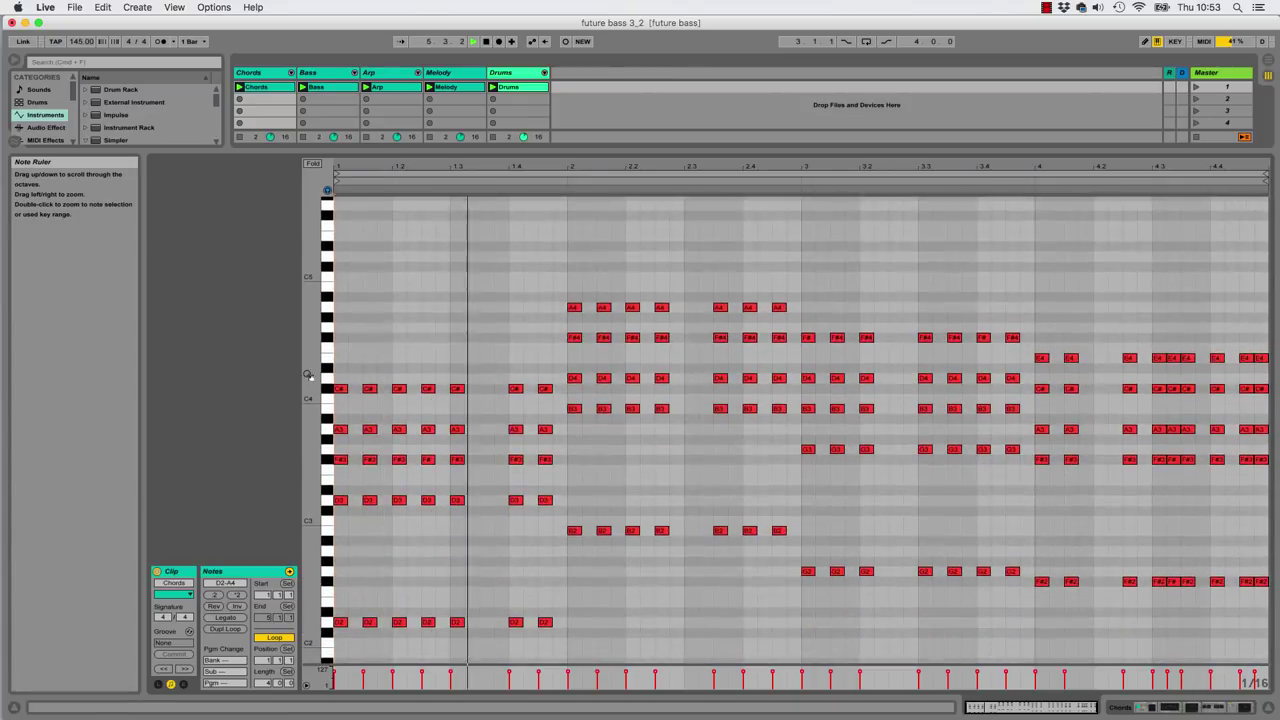
left_click(334, 89)
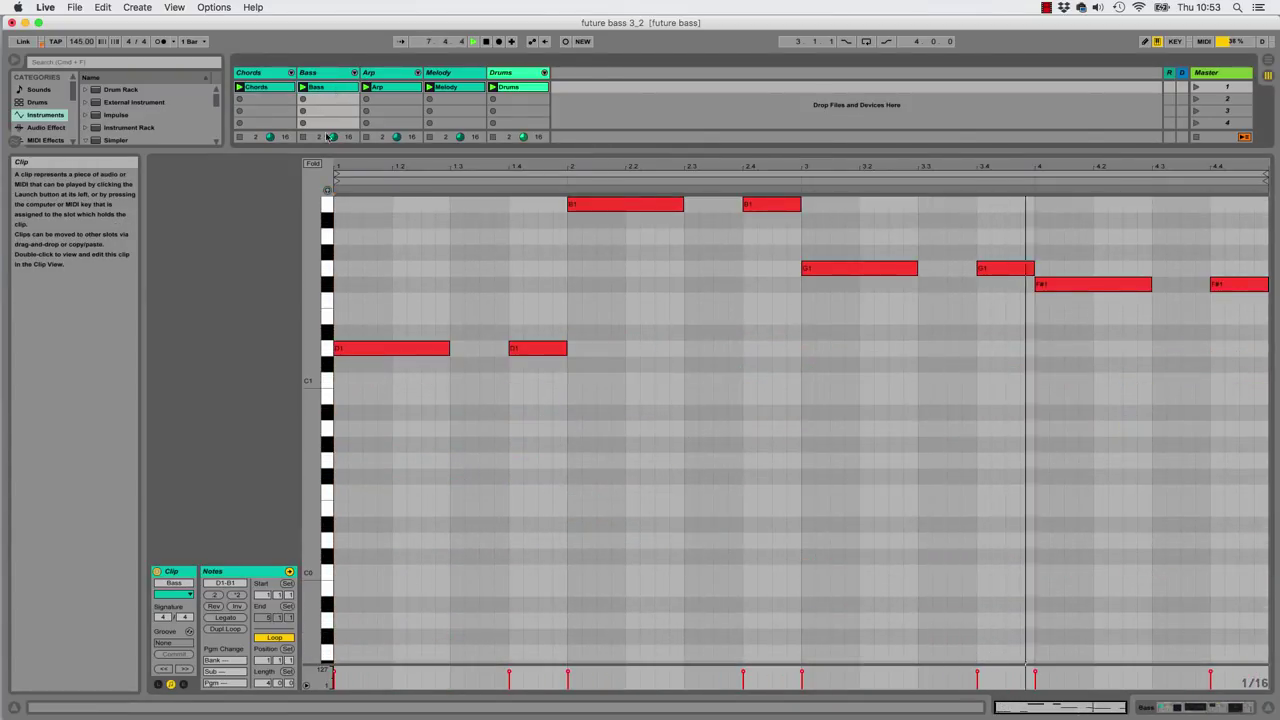
scroll(336, 300, "up", 4)
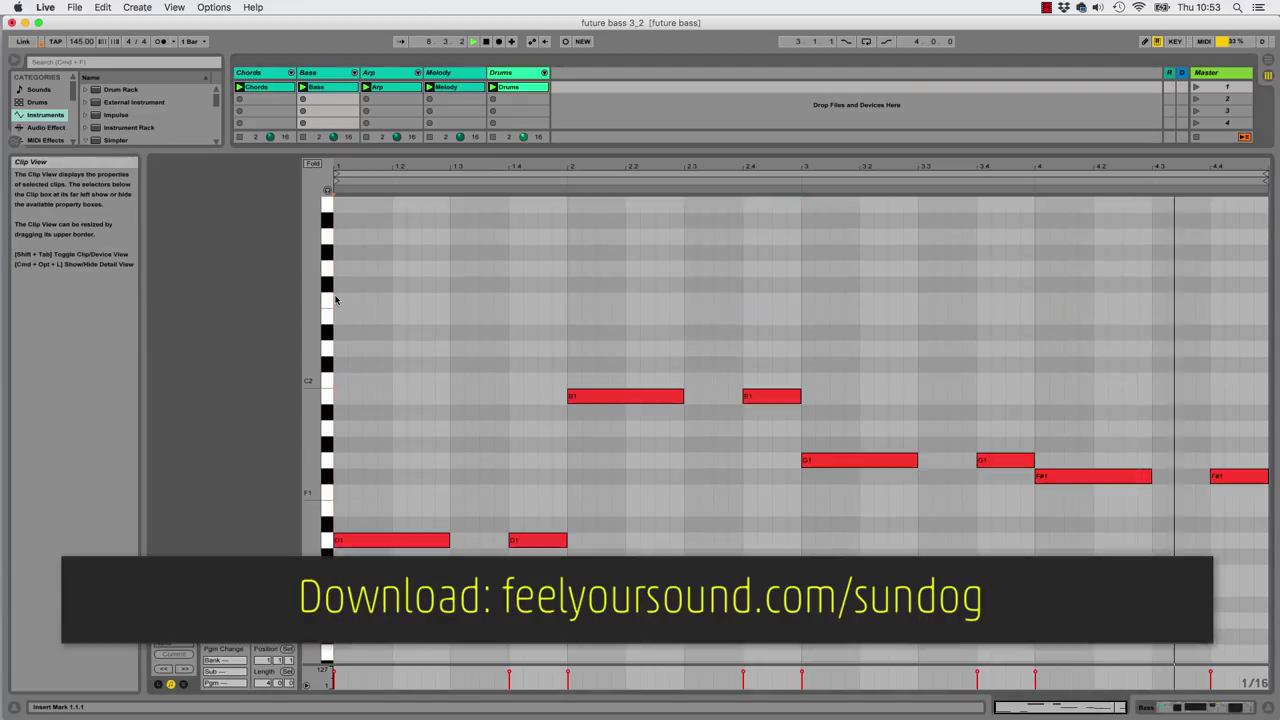
left_click(390, 89)
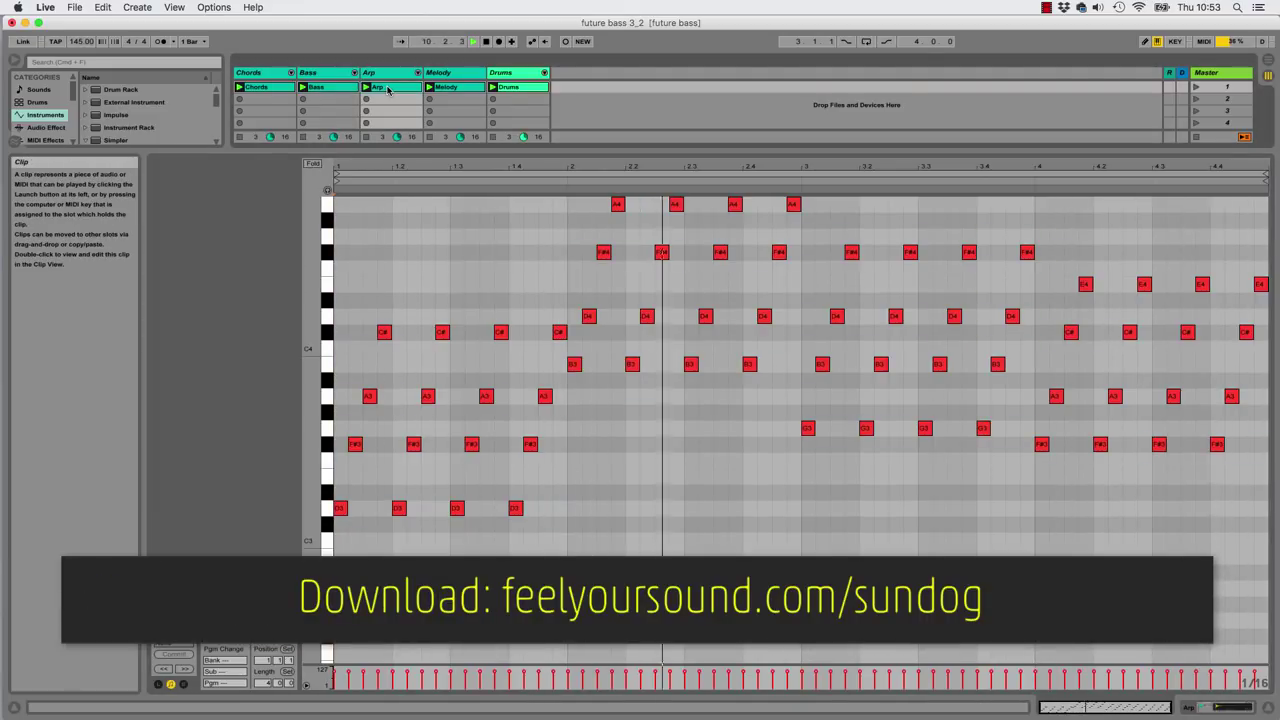
left_click(452, 89)
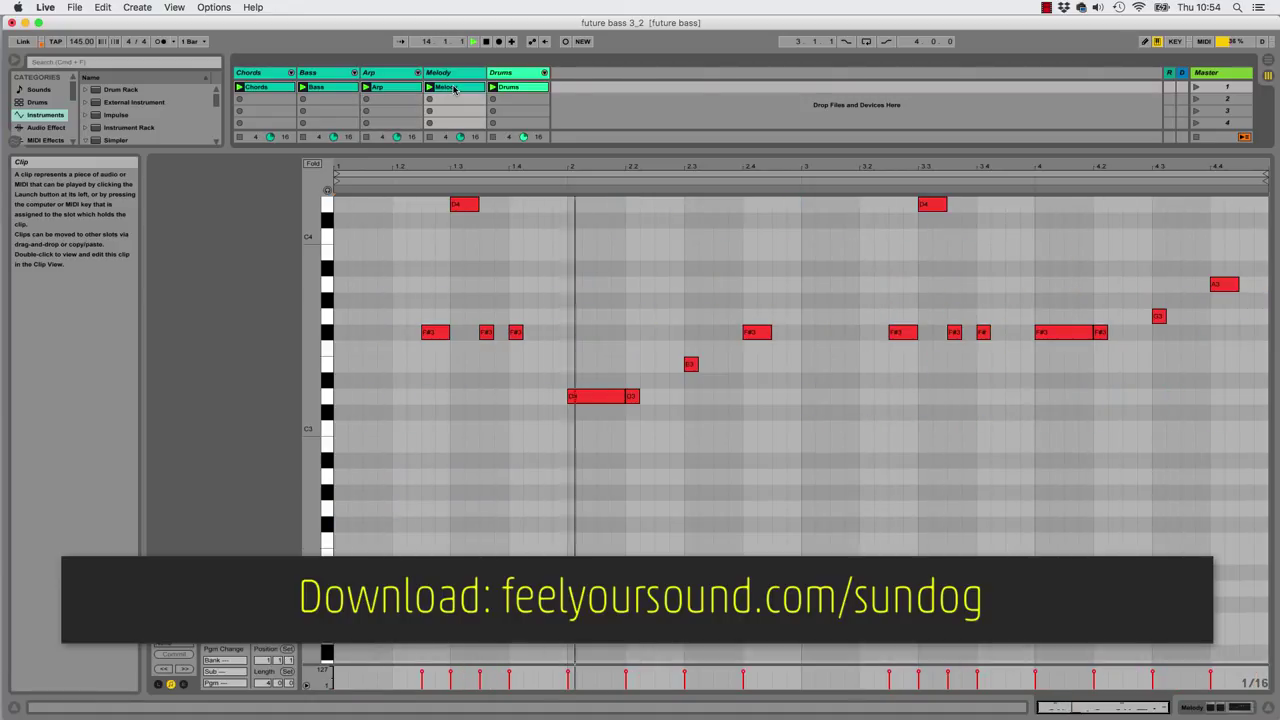